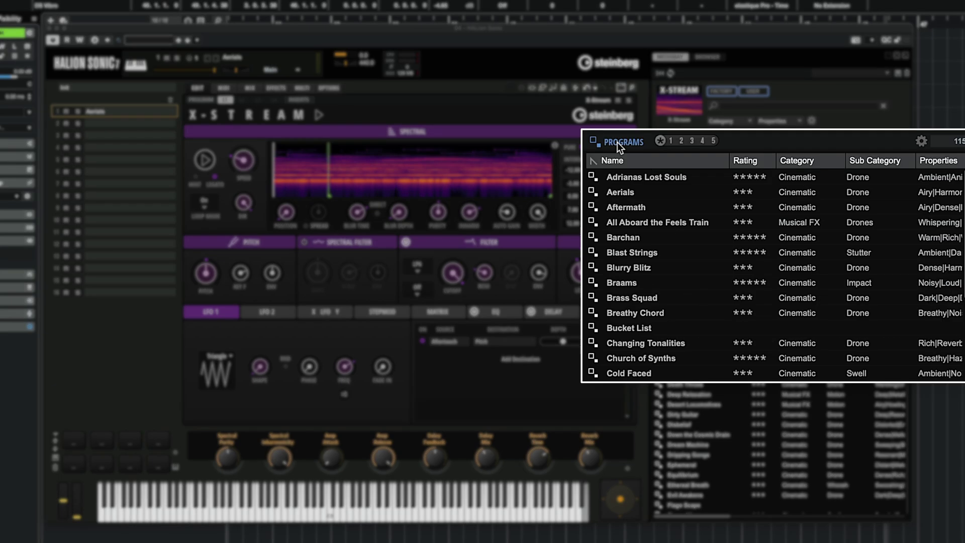
# Step: Filter the browser to Layers and load Init X-Stream into slot 1
pyautogui.click(673, 180)
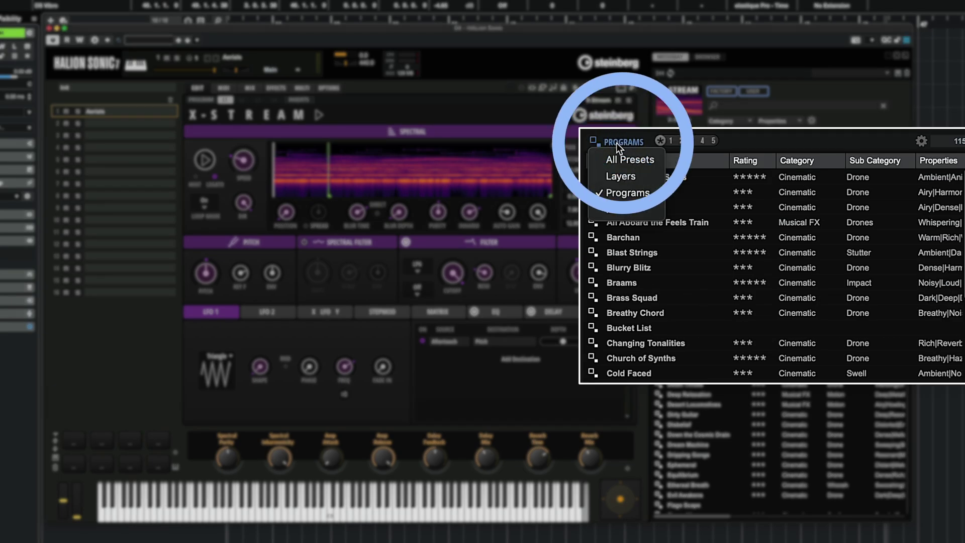
pyautogui.click(618, 176)
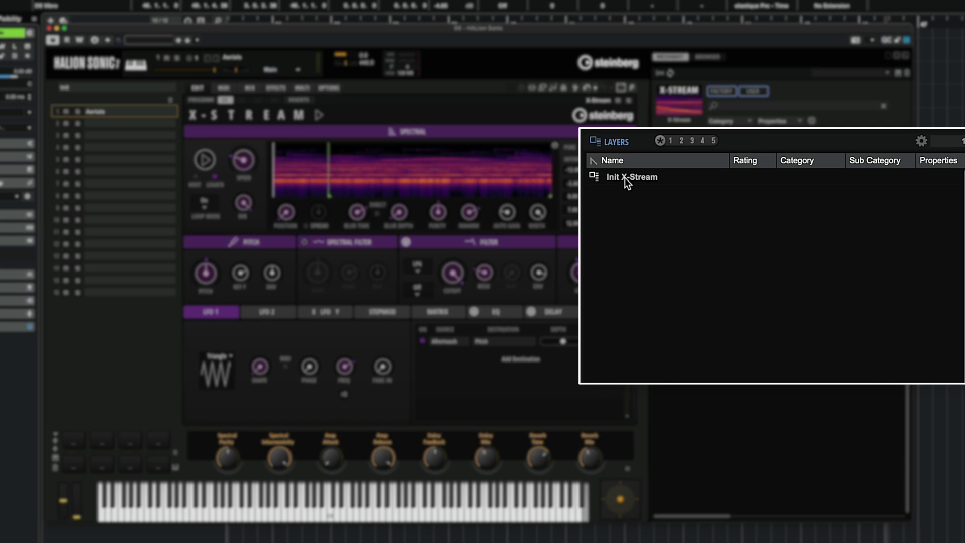
pyautogui.doubleClick(626, 177)
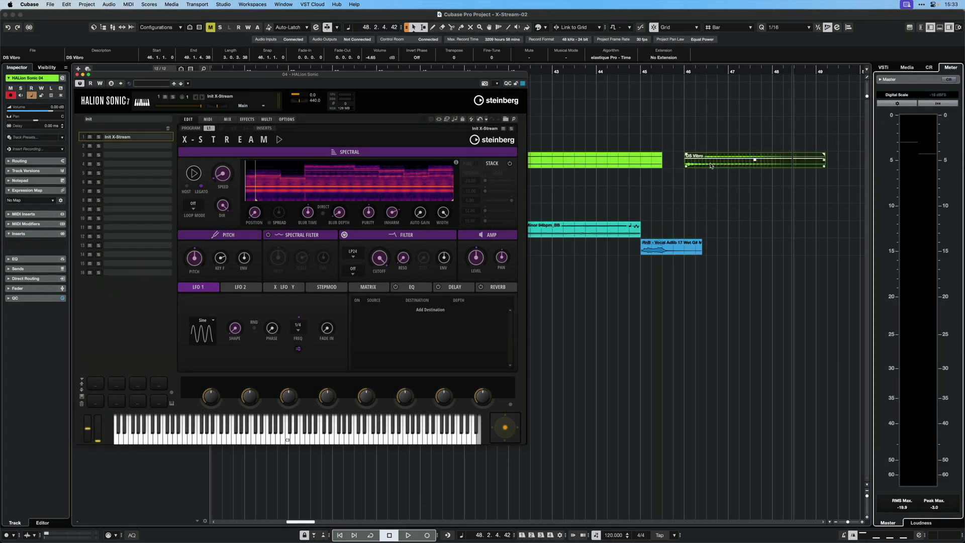
pyautogui.click(711, 165)
# Step: Drop the DS Vibro audio onto the X-Stream spectral display and raise the playback speed
pyautogui.moveTo(754, 160); pyautogui.dragTo(399, 197)
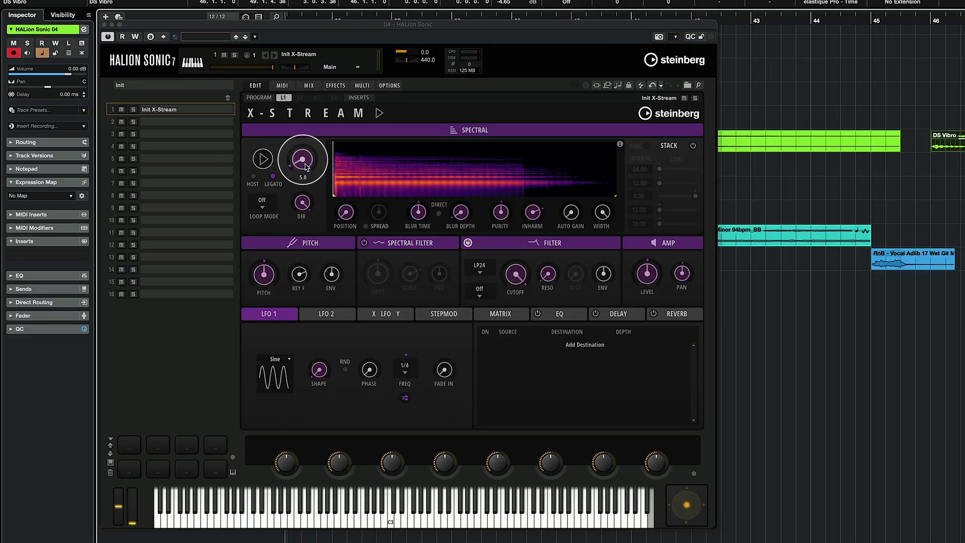
pyautogui.moveTo(302, 167); pyautogui.dragTo(304, 177)
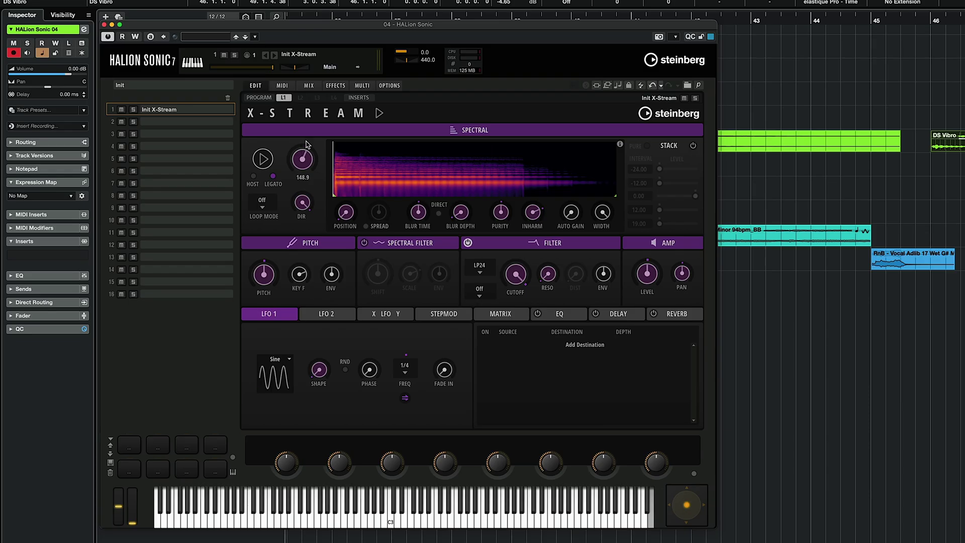
# Step: Slow the spectral speed to about 6.1 and reset playback to the sample start
pyautogui.moveTo(308, 125); pyautogui.dragTo(302, 167)
pyautogui.moveTo(366, 165); pyautogui.dragTo(474, 168)
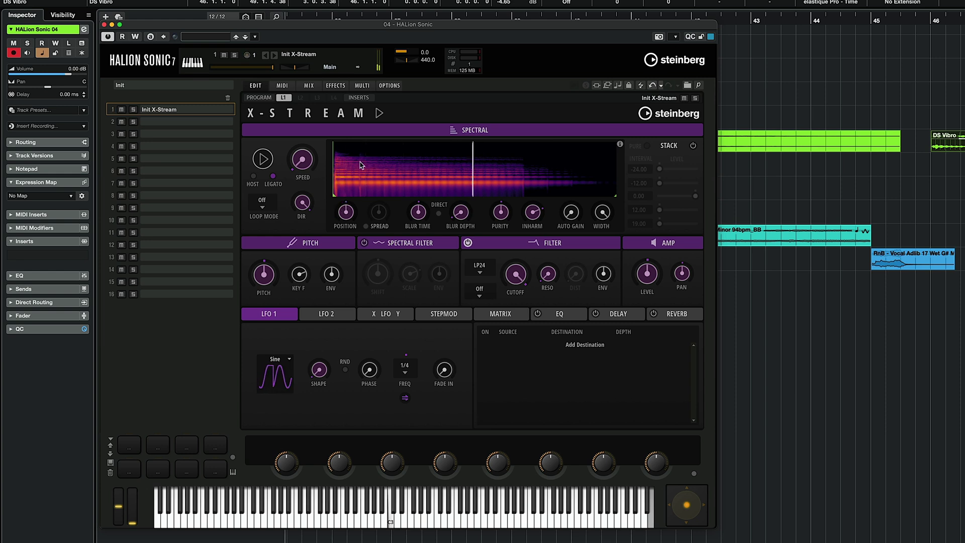
pyautogui.click(340, 166)
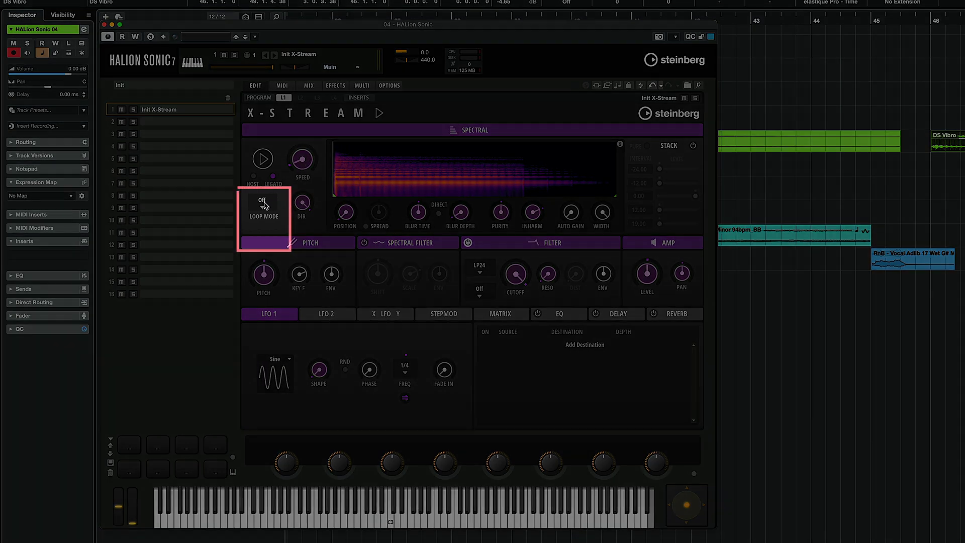
pyautogui.click(262, 201)
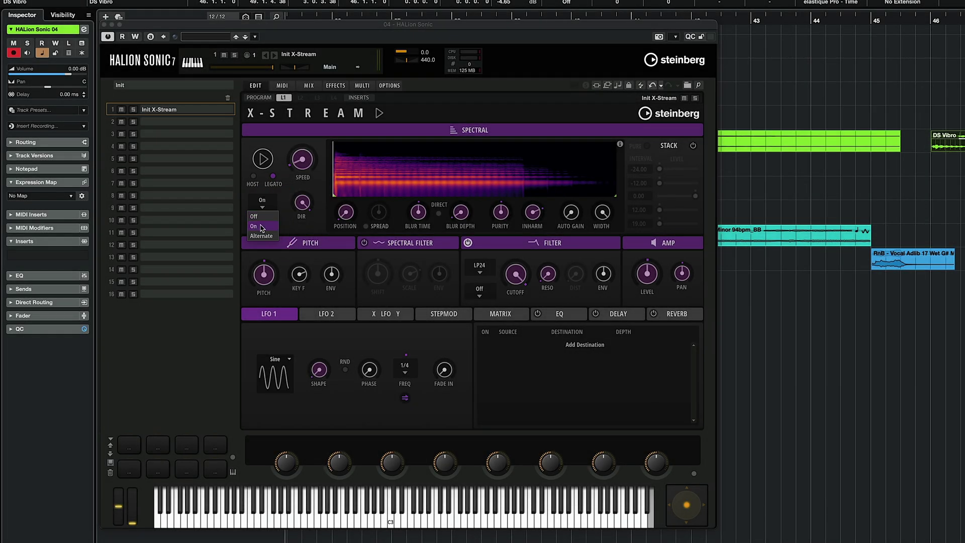
# Step: Turn looping on, move the loop end earlier, and fine-tune the spectral speed
pyautogui.click(262, 226)
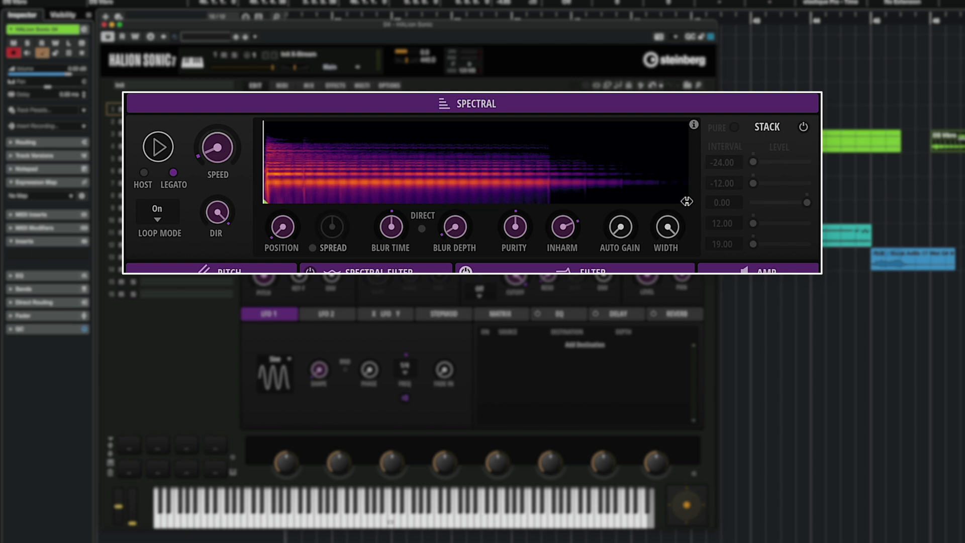
pyautogui.moveTo(686, 202); pyautogui.dragTo(508, 194)
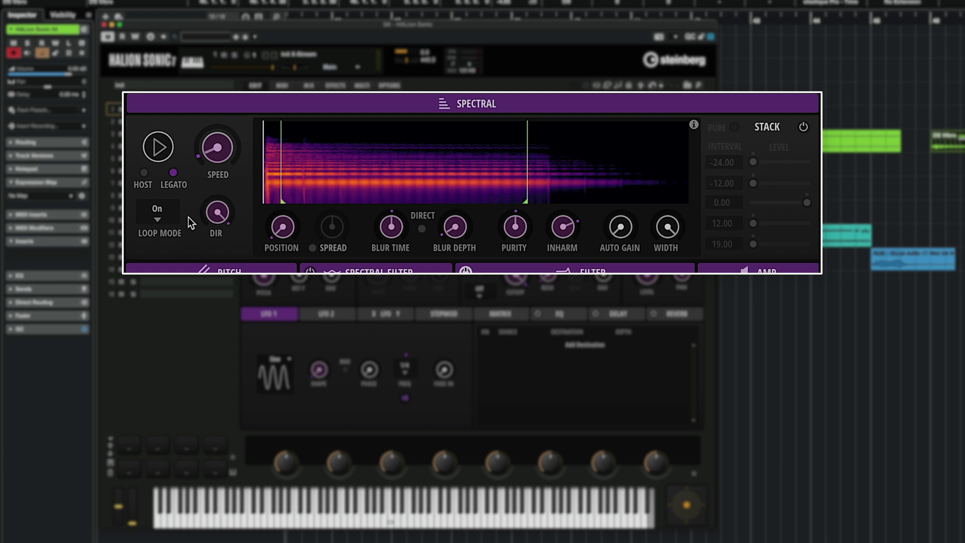
pyautogui.moveTo(217, 147); pyautogui.dragTo(225, 104)
pyautogui.moveTo(217, 147); pyautogui.dragTo(218, 143)
# Step: Switch the loop to Alternate mode and raise Auto Gain to 29.5
pyautogui.click(156, 210)
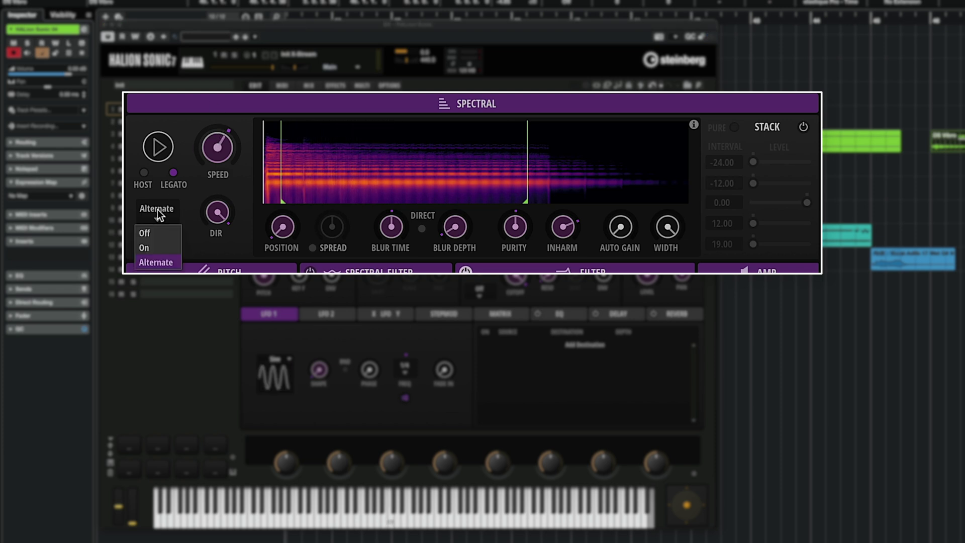
pyautogui.click(149, 262)
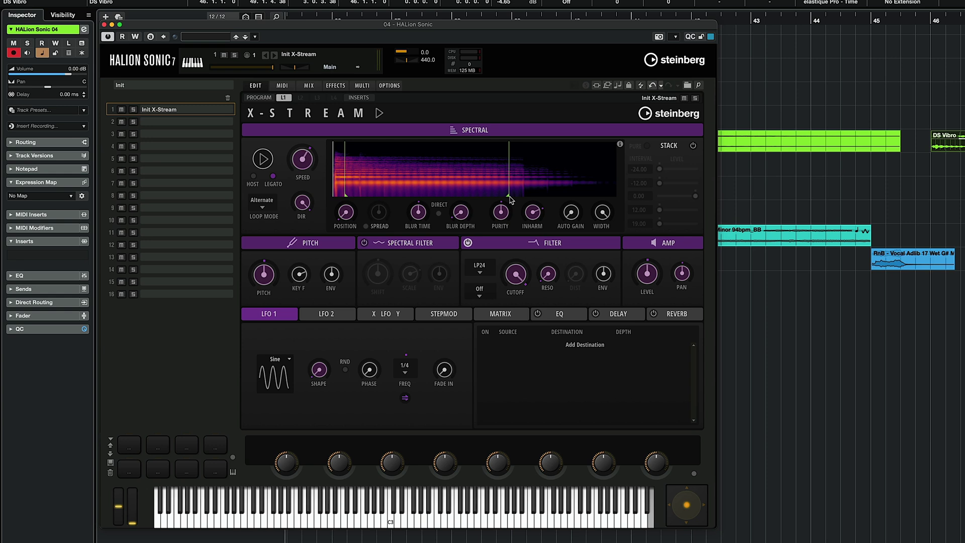
pyautogui.click(571, 213)
pyautogui.moveTo(570, 213); pyautogui.dragTo(576, 190)
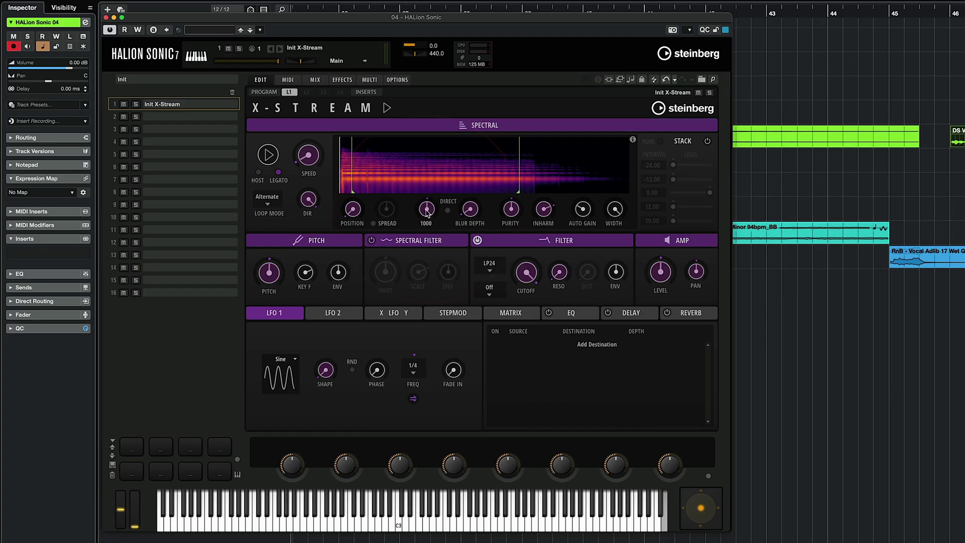
# Step: Show the spectral filter graph, then set Blur Time to 549 and Blur Depth to 7.0
pyautogui.moveTo(472, 208)
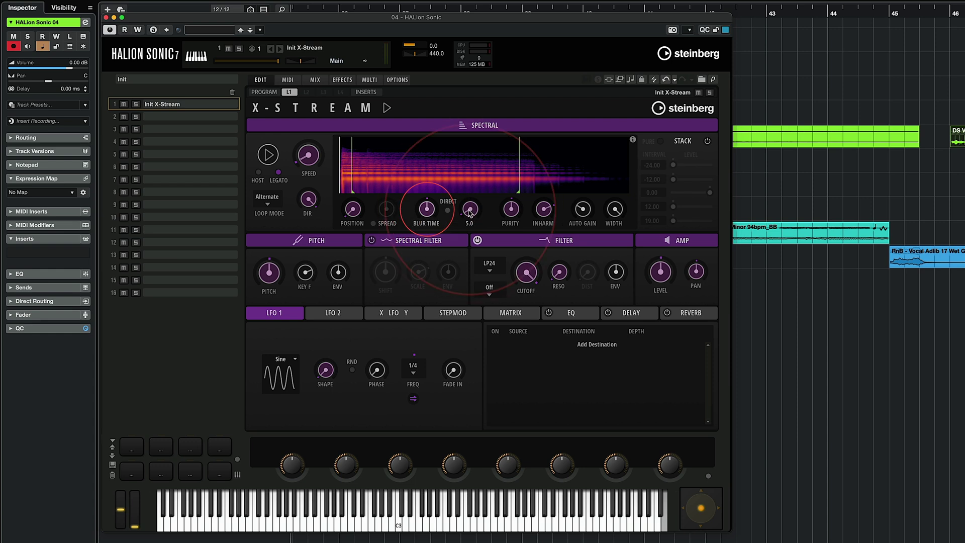
pyautogui.click(480, 129)
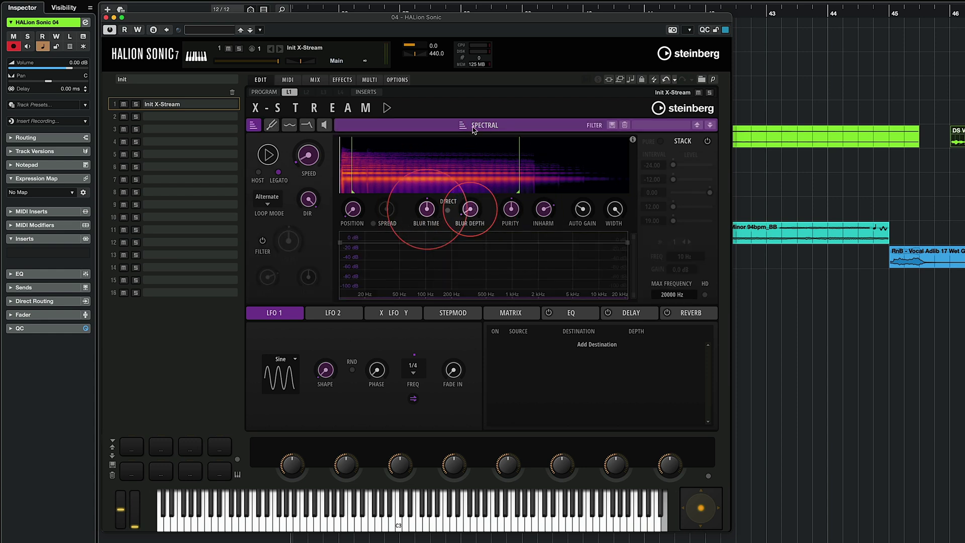
pyautogui.moveTo(400, 199); pyautogui.dragTo(387, 272)
pyautogui.moveTo(463, 208); pyautogui.dragTo(469, 276)
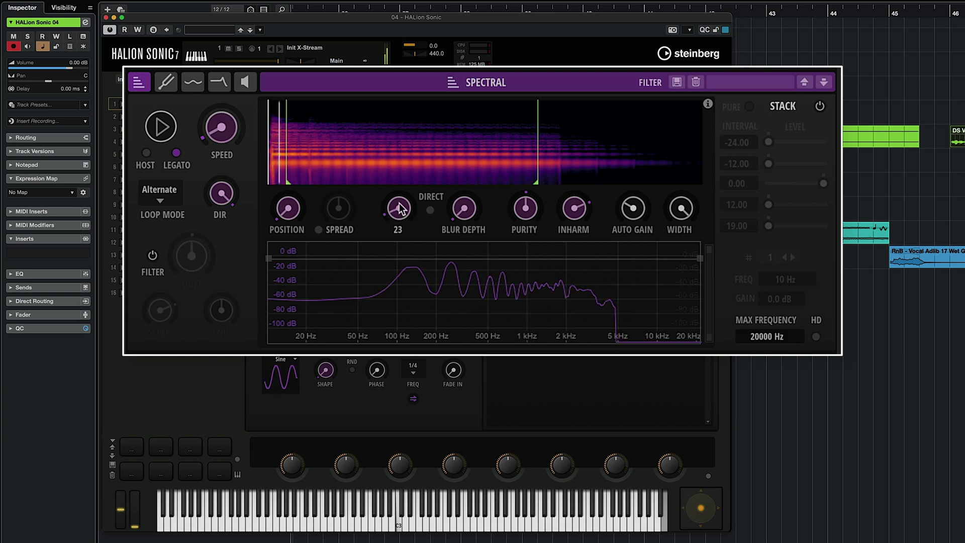
pyautogui.moveTo(463, 208)
pyautogui.mouseDown()
pyautogui.moveTo(468, 146)
pyautogui.moveTo(467, 210)
pyautogui.mouseUp()
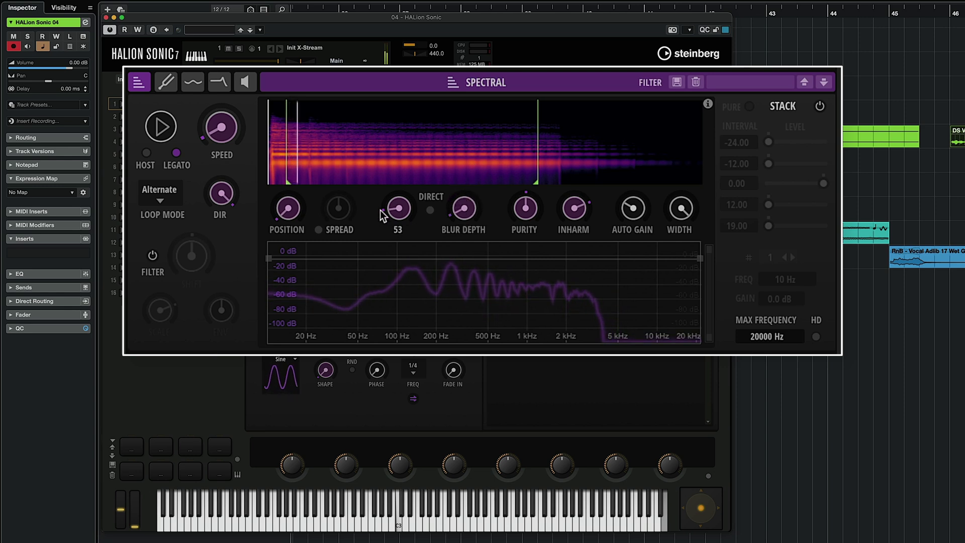
pyautogui.moveTo(380, 211); pyautogui.dragTo(403, 210)
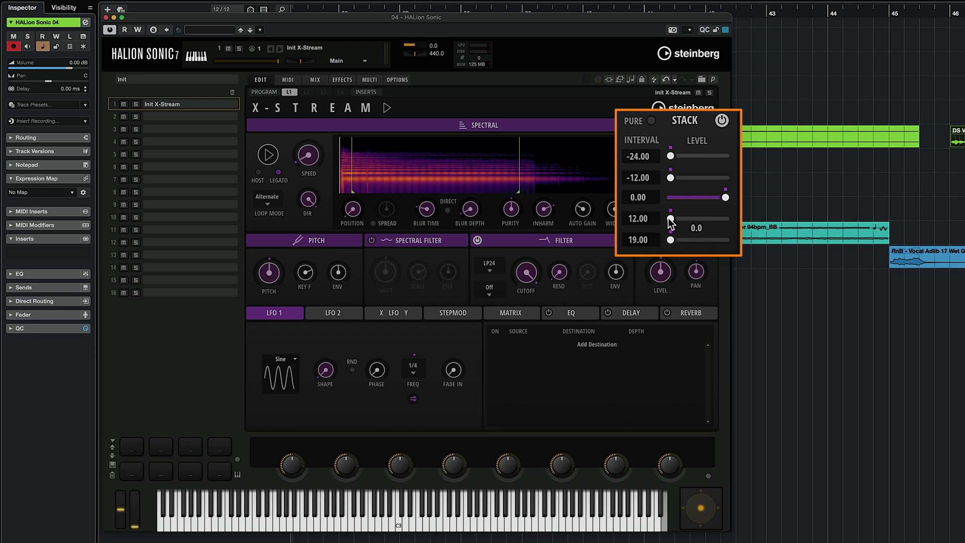
# Step: Raise the Stack levels of the +12, +24 and -12 voices, with -12 at 54.3
pyautogui.moveTo(671, 218); pyautogui.dragTo(703, 222)
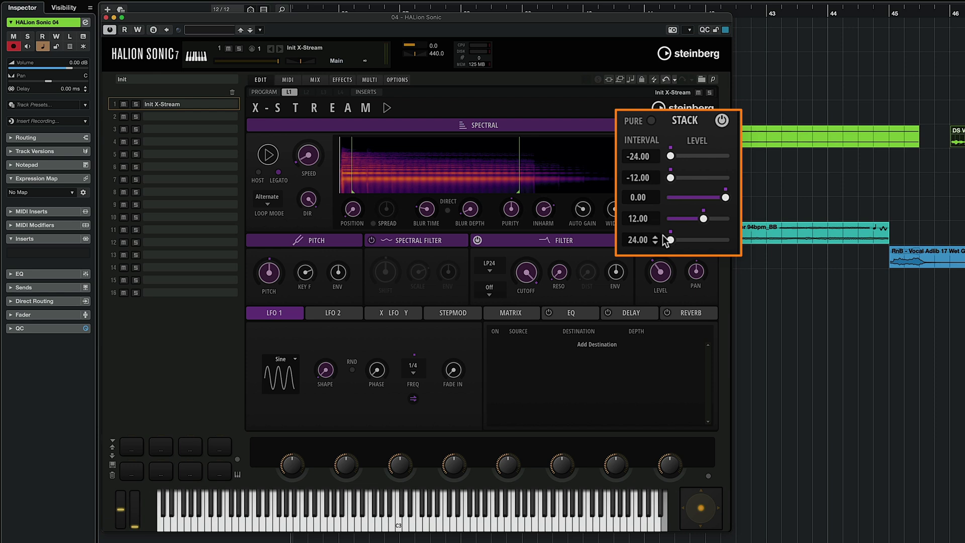
pyautogui.moveTo(681, 243); pyautogui.dragTo(697, 243)
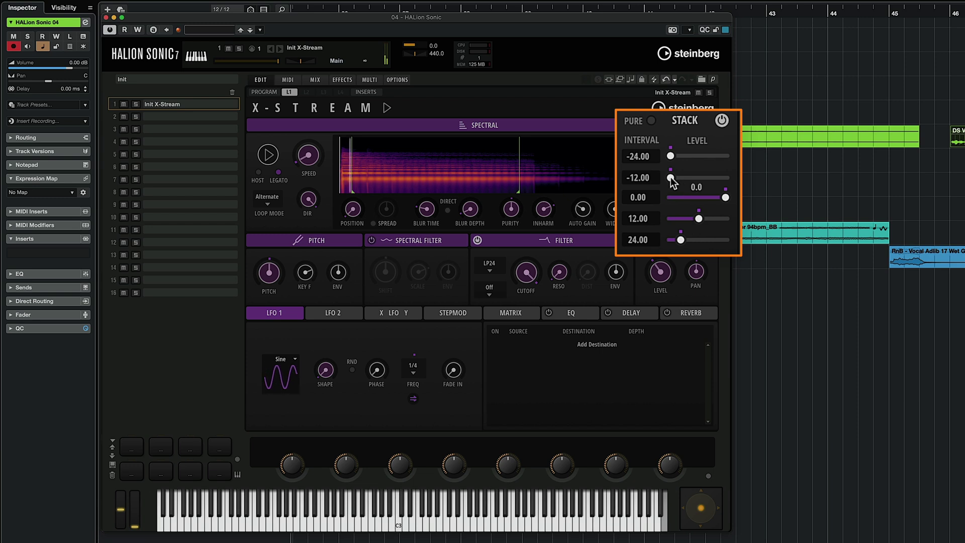
pyautogui.moveTo(673, 179); pyautogui.dragTo(702, 179)
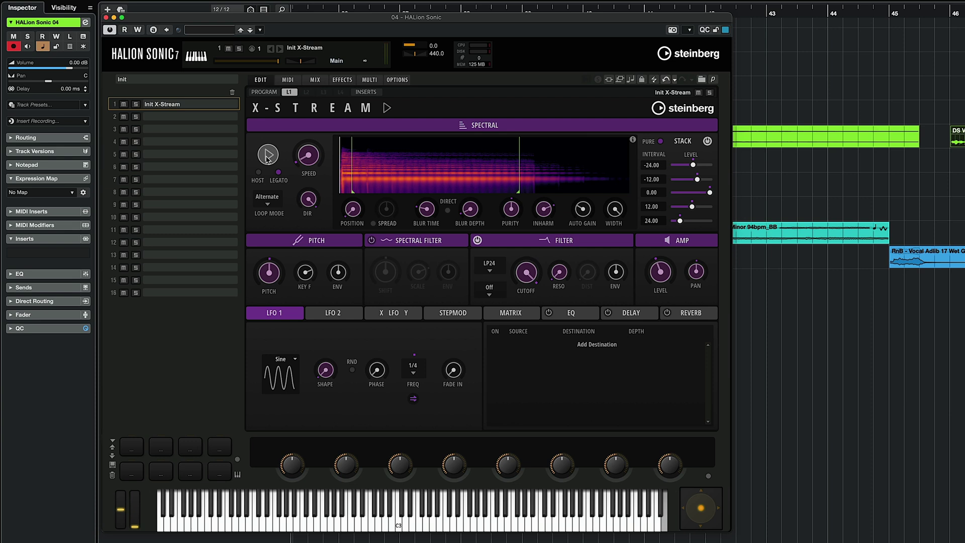
# Step: Play the spectral sample to audition the DS Vibro texture
pyautogui.click(268, 156)
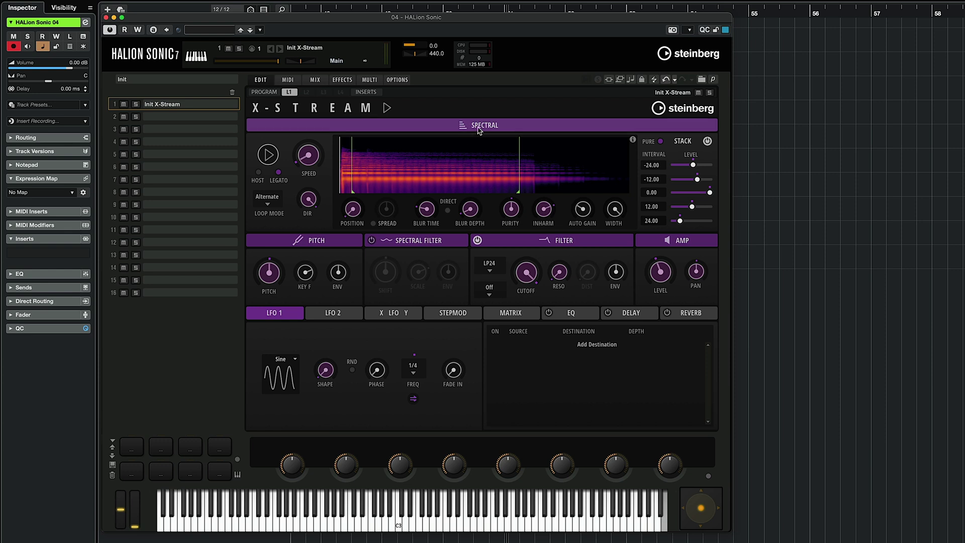
# Step: Enable the spectral filter and carve dips near 500 Hz and 5 kHz (about -57 dB)
pyautogui.click(479, 126)
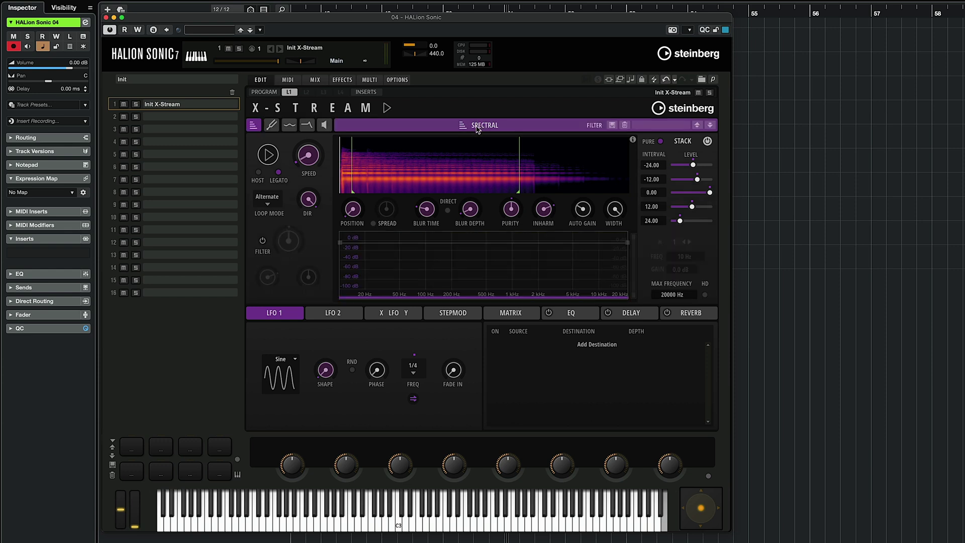
pyautogui.click(261, 242)
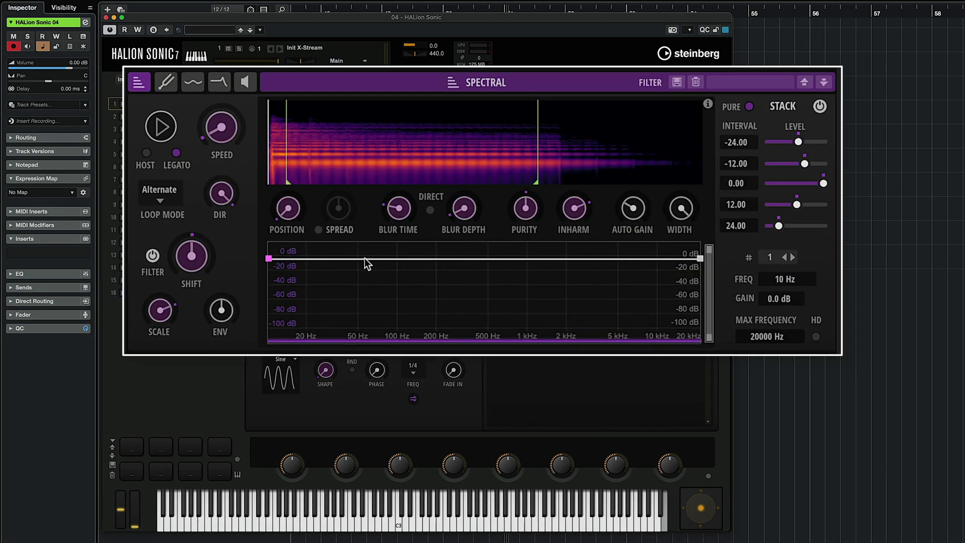
pyautogui.click(405, 244)
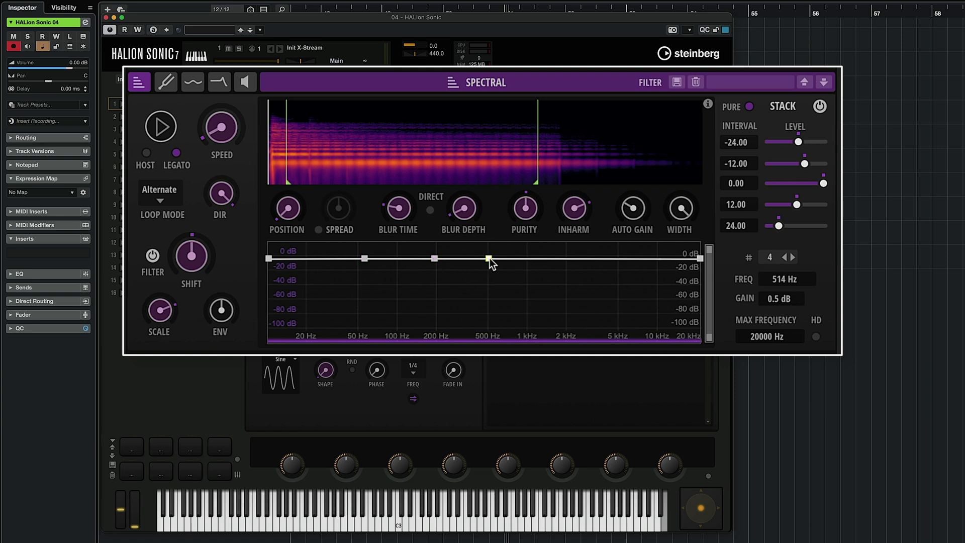
pyautogui.click(549, 260)
pyautogui.click(618, 261)
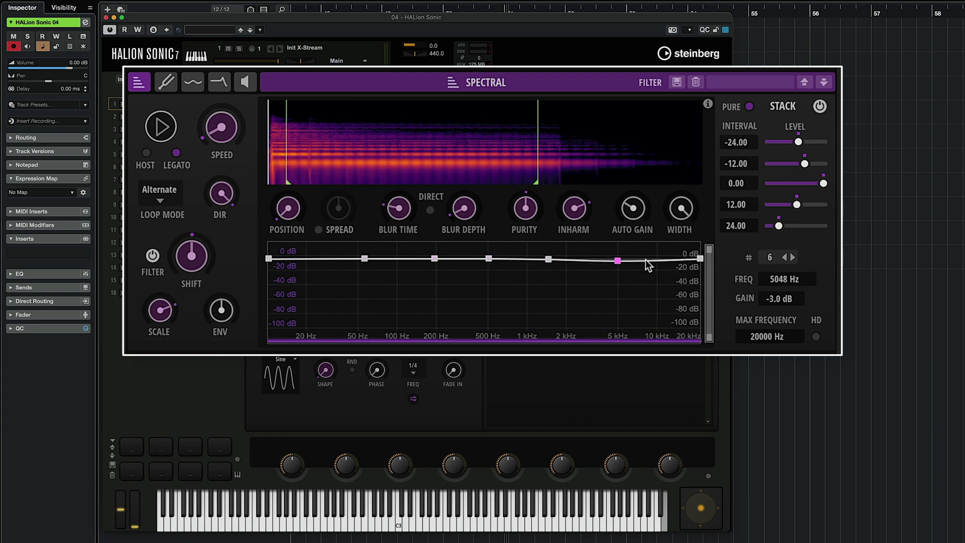
pyautogui.moveTo(618, 261); pyautogui.dragTo(619, 279)
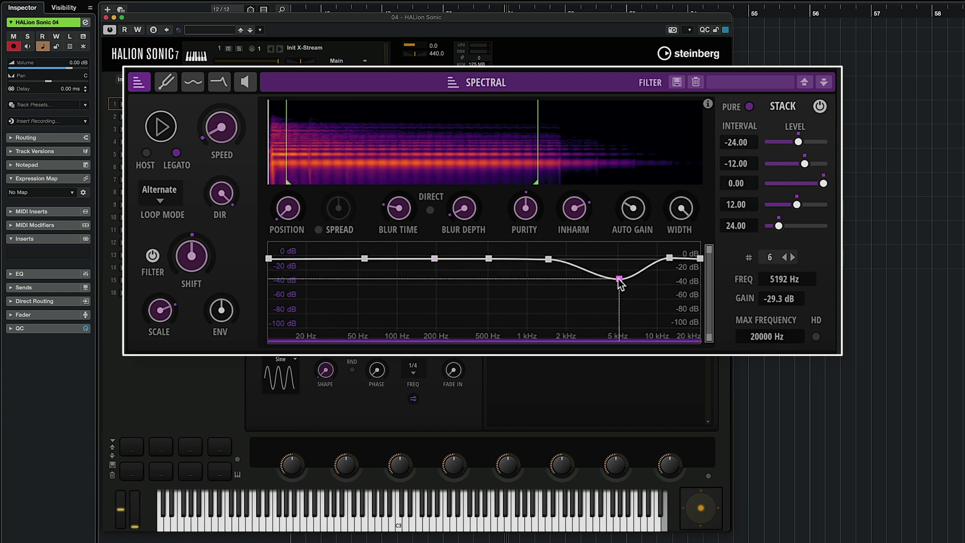
pyautogui.moveTo(489, 258); pyautogui.dragTo(496, 283)
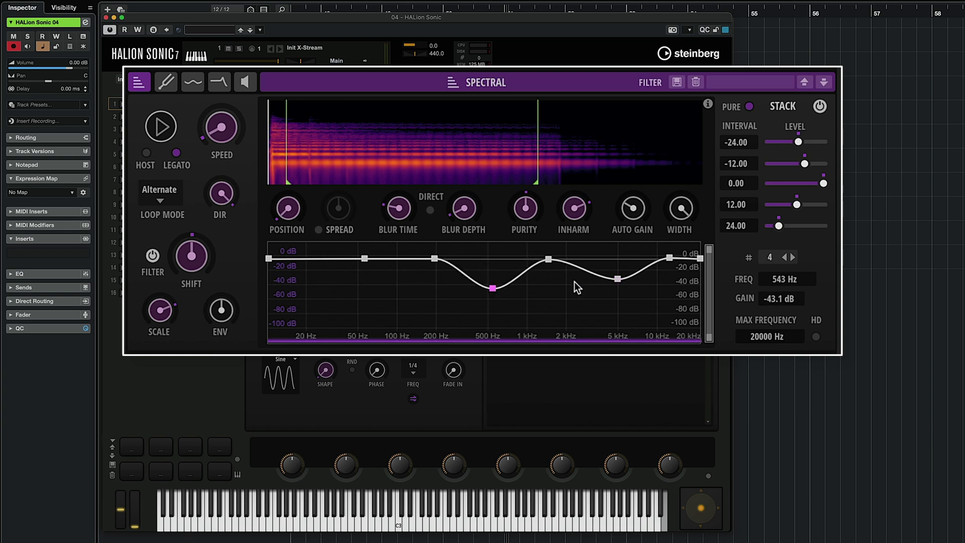
pyautogui.moveTo(609, 292); pyautogui.dragTo(606, 298)
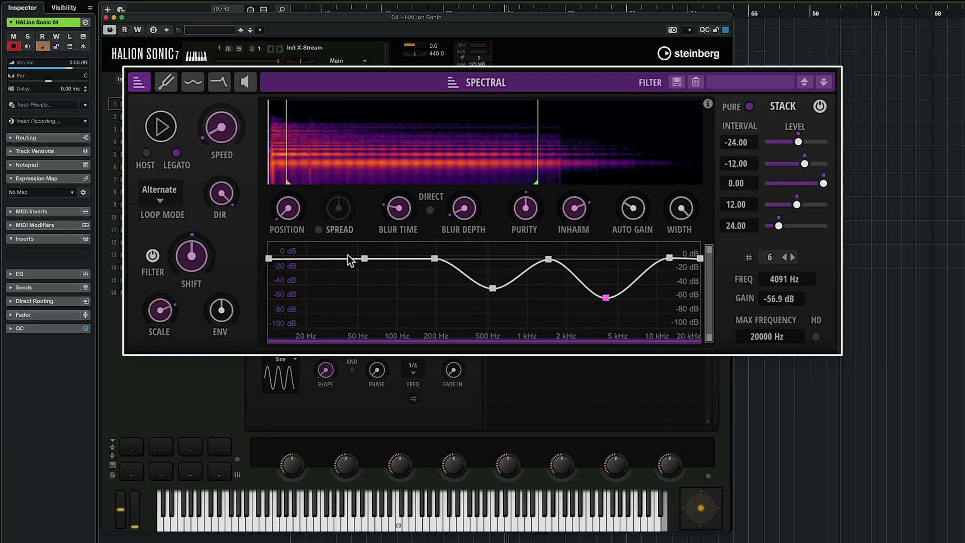
# Step: Add a dip around 100 Hz, set the lowest point to 41 Hz, and lower Scale to -18
pyautogui.click(313, 257)
pyautogui.moveTo(364, 258); pyautogui.dragTo(396, 270)
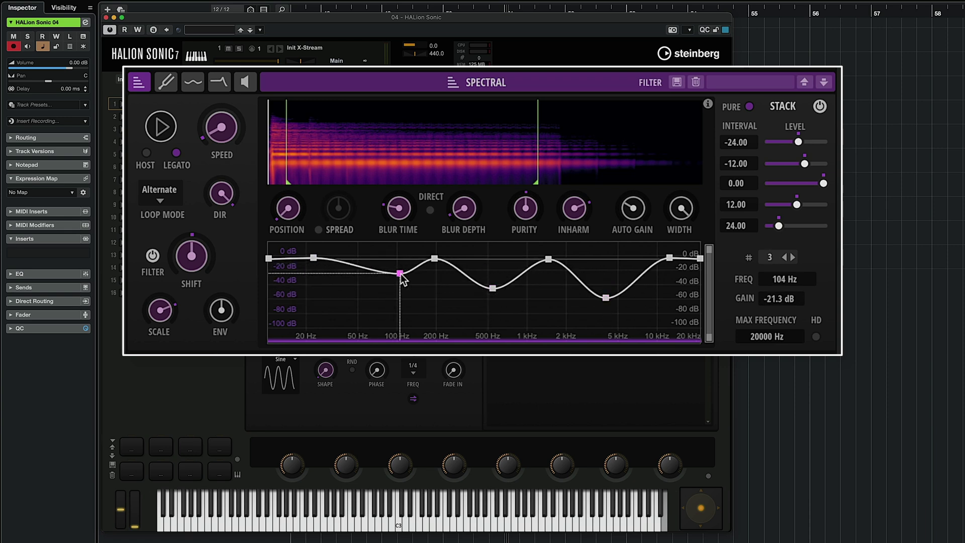
pyautogui.moveTo(333, 263); pyautogui.dragTo(349, 258)
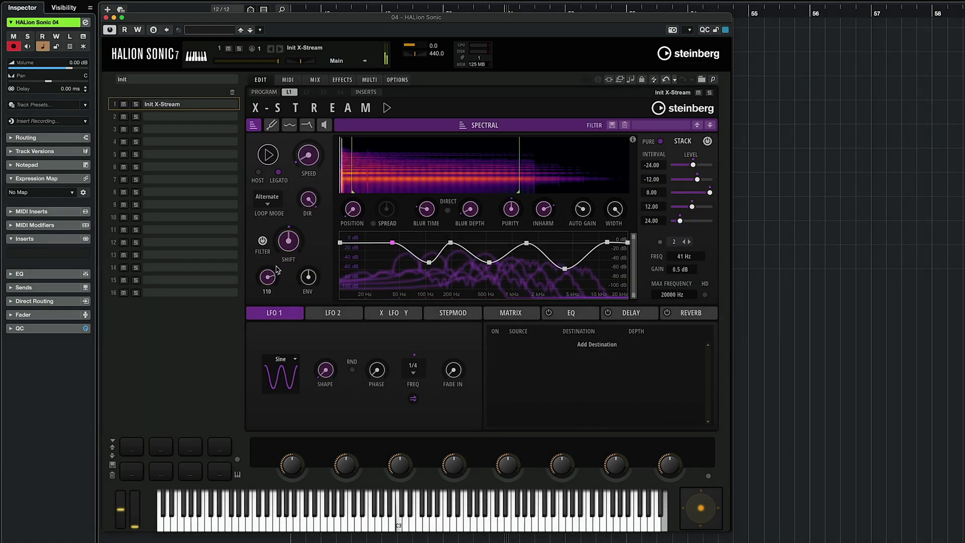
pyautogui.moveTo(267, 294)
pyautogui.moveTo(266, 297)
pyautogui.mouseDown()
pyautogui.moveTo(268, 269)
pyautogui.moveTo(265, 295)
pyautogui.mouseUp()
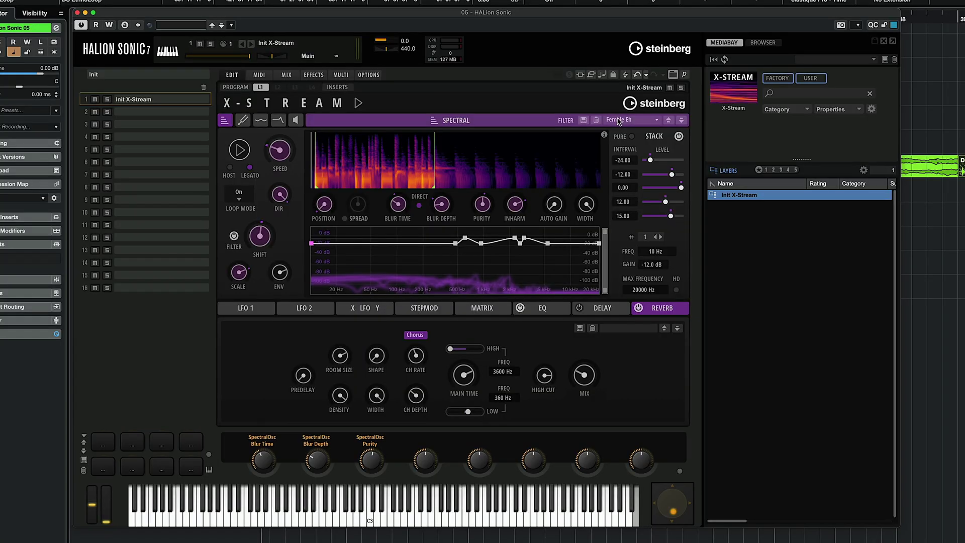
# Step: Try Female Oh, Eh, Ah, Male Eh and resonant bandpass filter presets, settling on Tenor Ah
pyautogui.click(619, 121)
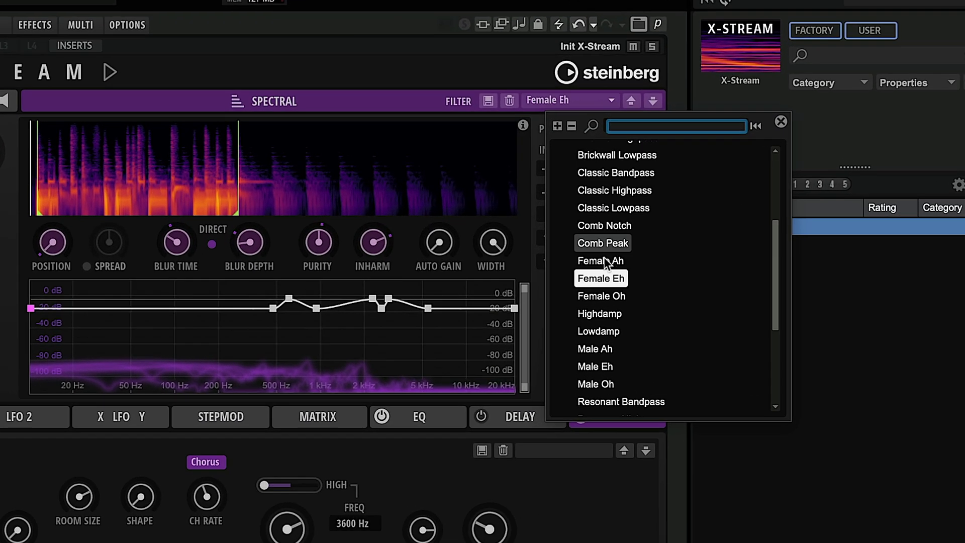
pyautogui.click(650, 237)
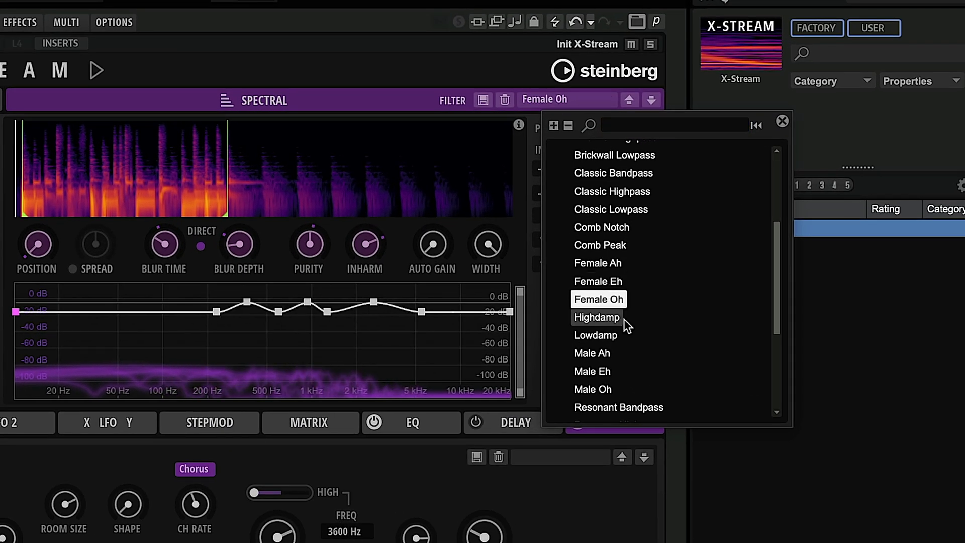
pyautogui.click(618, 281)
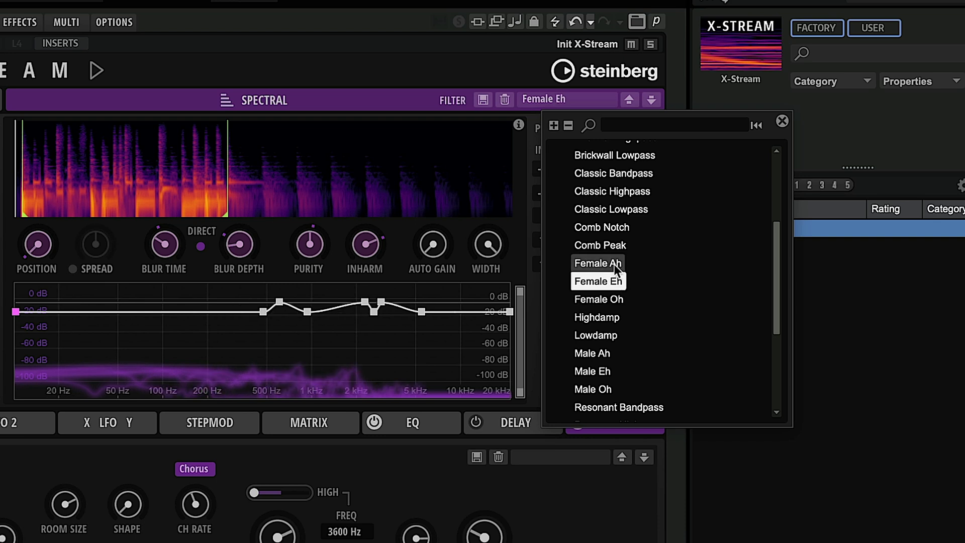
pyautogui.click(617, 266)
pyautogui.click(590, 375)
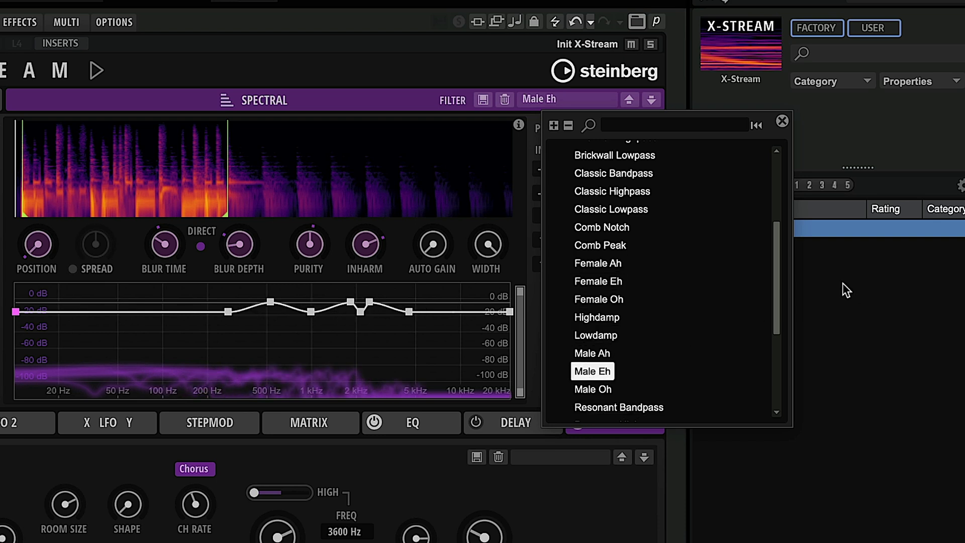
pyautogui.scroll(-5, 779, 291)
pyautogui.click(616, 292)
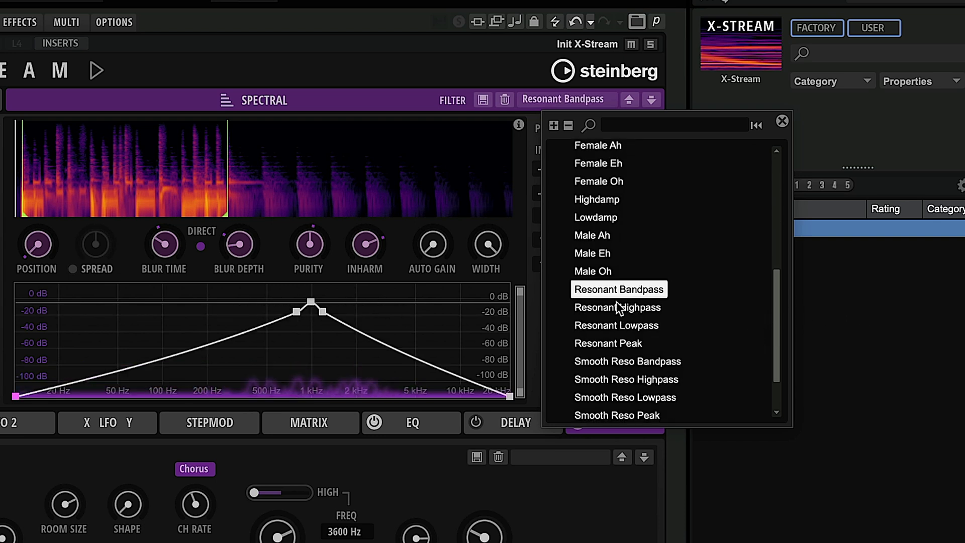
pyautogui.click(611, 327)
pyautogui.click(613, 362)
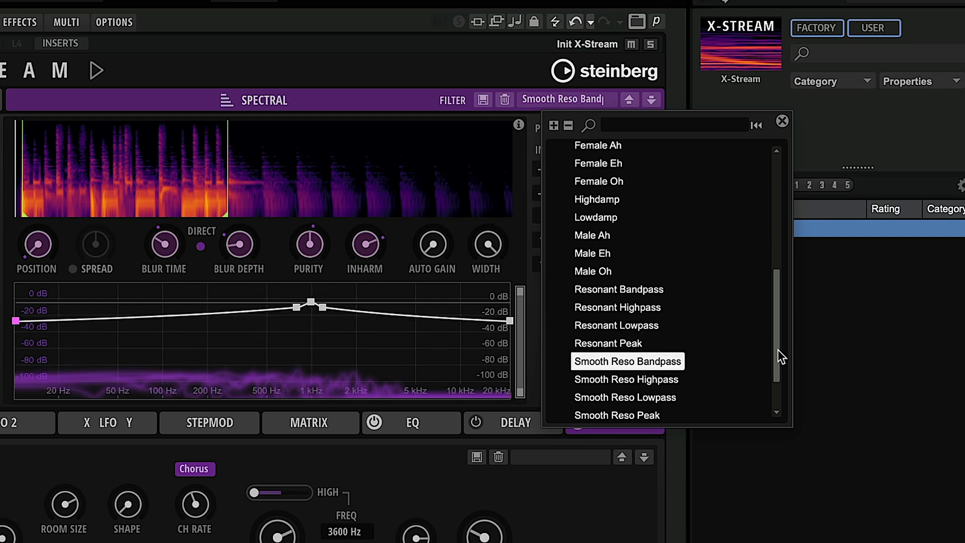
pyautogui.scroll(-2, 777, 349)
pyautogui.click(687, 368)
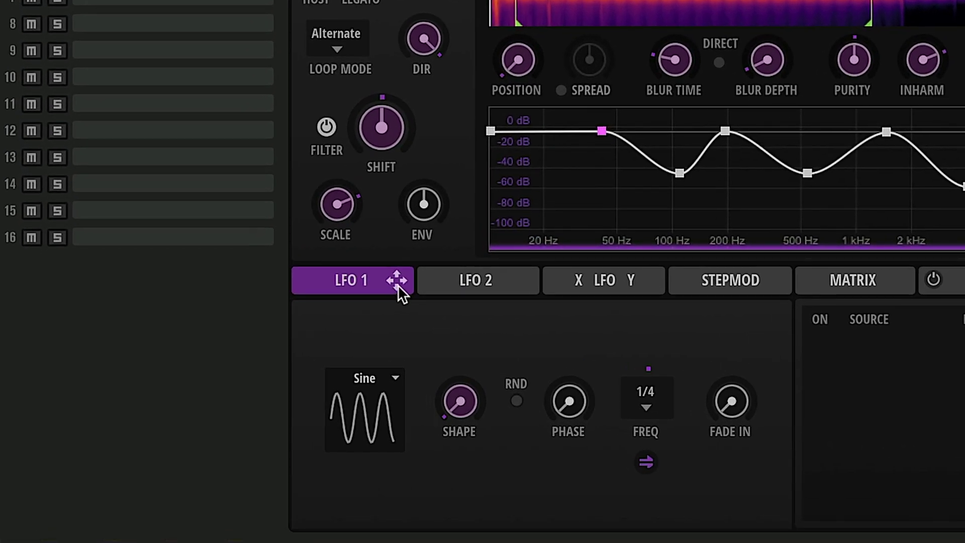
# Step: Route LFO 1 to the filter Scale and Shift, and set the Shift modulation depth
pyautogui.moveTo(397, 284); pyautogui.dragTo(337, 202)
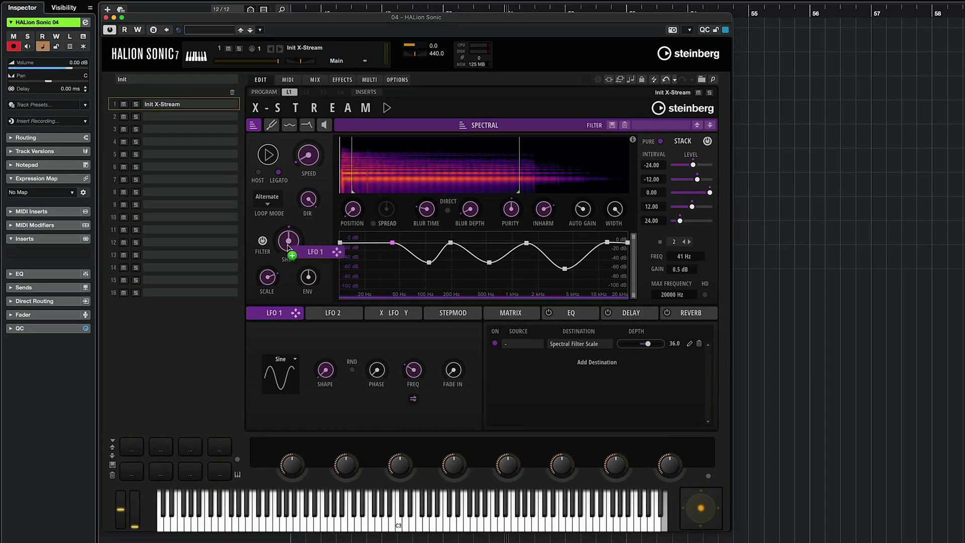
pyautogui.moveTo(286, 241); pyautogui.dragTo(287, 245)
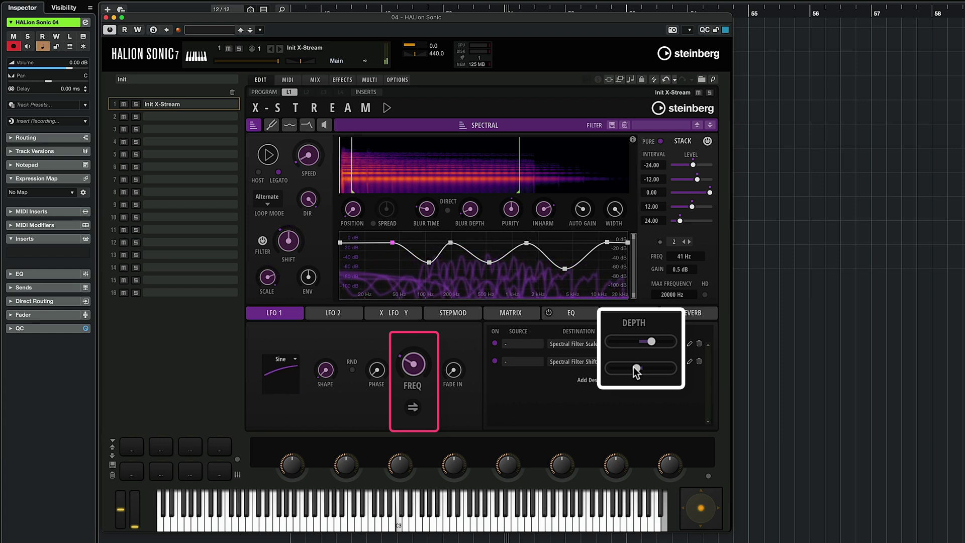
pyautogui.moveTo(636, 372); pyautogui.dragTo(641, 375)
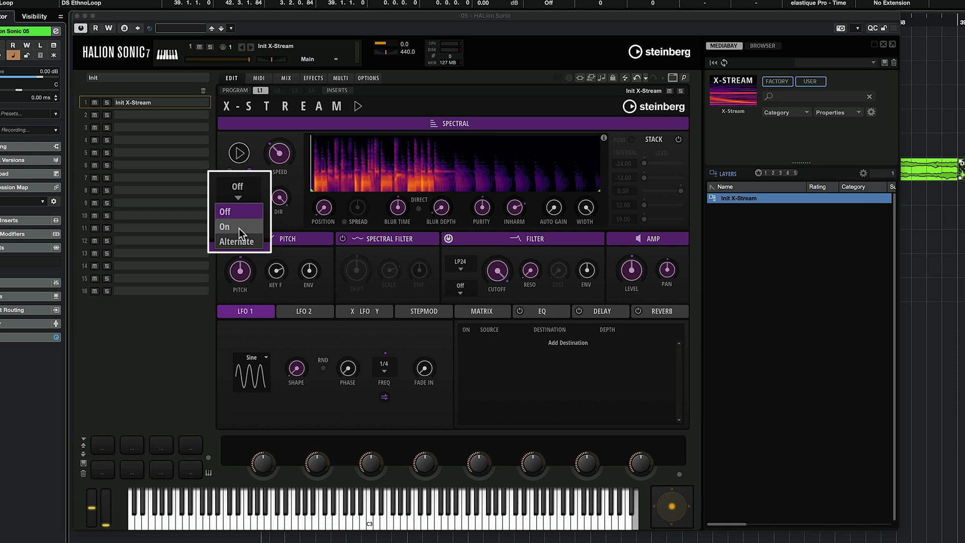
# Step: Set Loop Mode to On for the 05 X-Stream layer's sample
pyautogui.click(239, 228)
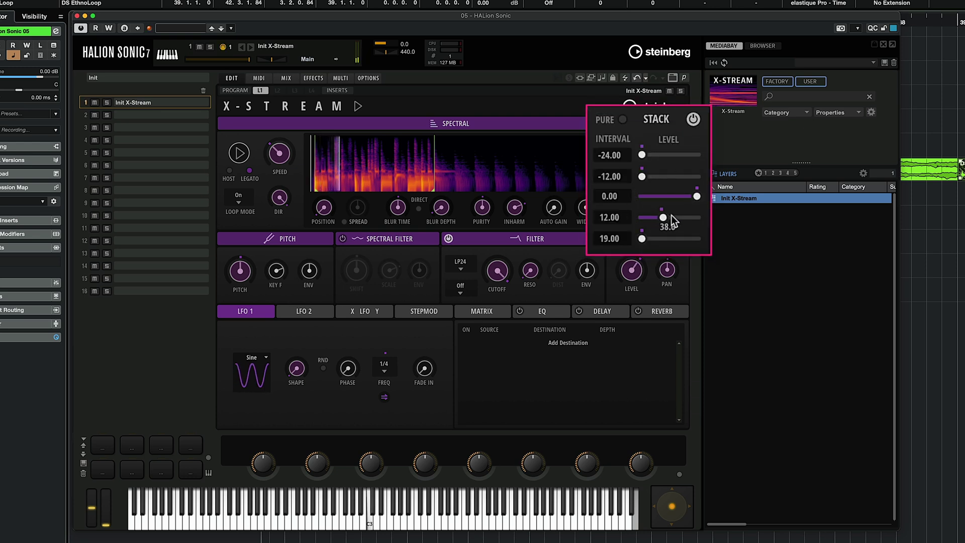
# Step: Raise the +12 Stack voice to 57.1 and set the fifth interval to +15 at 72.9
pyautogui.moveTo(671, 214); pyautogui.dragTo(665, 237)
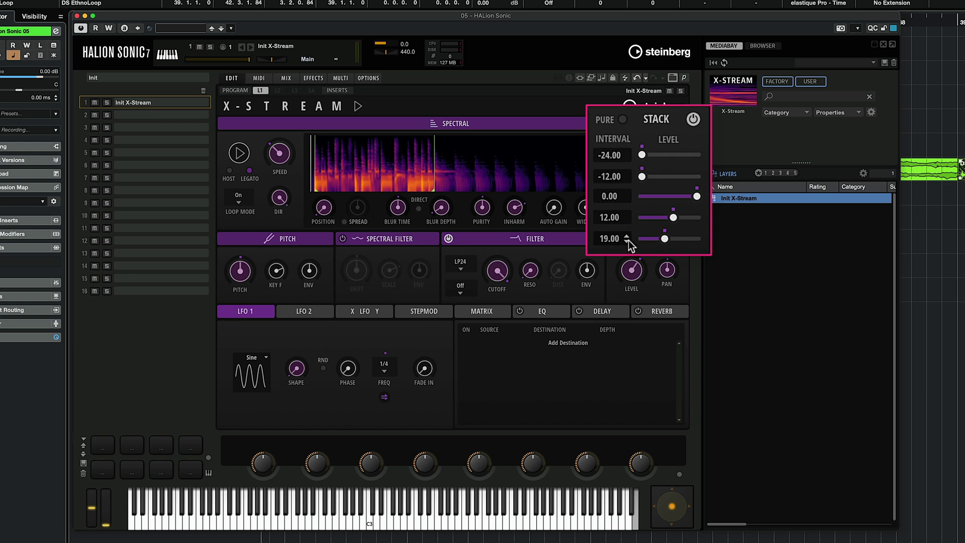
pyautogui.moveTo(666, 244)
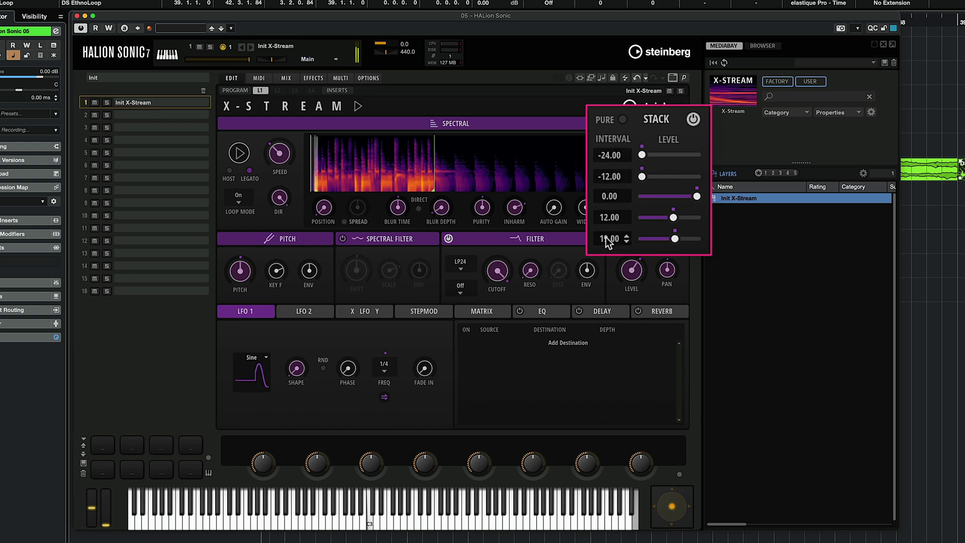
pyautogui.scroll(-2, 605, 237)
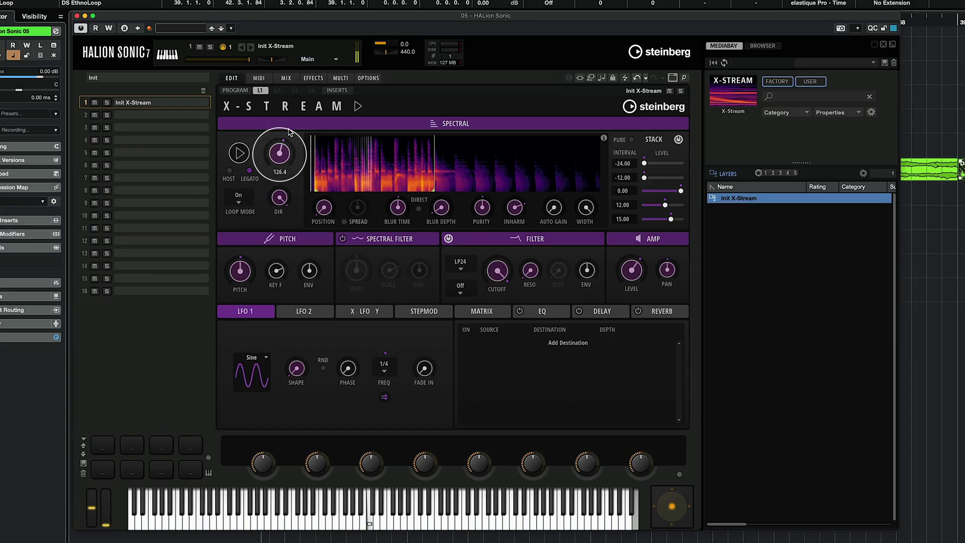
# Step: Slow the spectral playback speed to 78.4, then reset Blur Depth and reshape Blur Time
pyautogui.moveTo(290, 132); pyautogui.dragTo(293, 149)
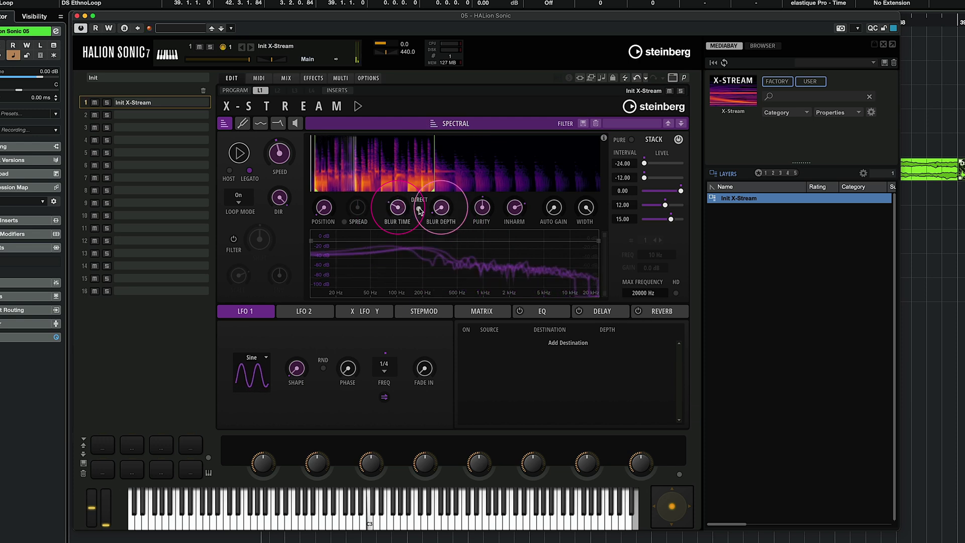
pyautogui.scroll(2, 402, 213)
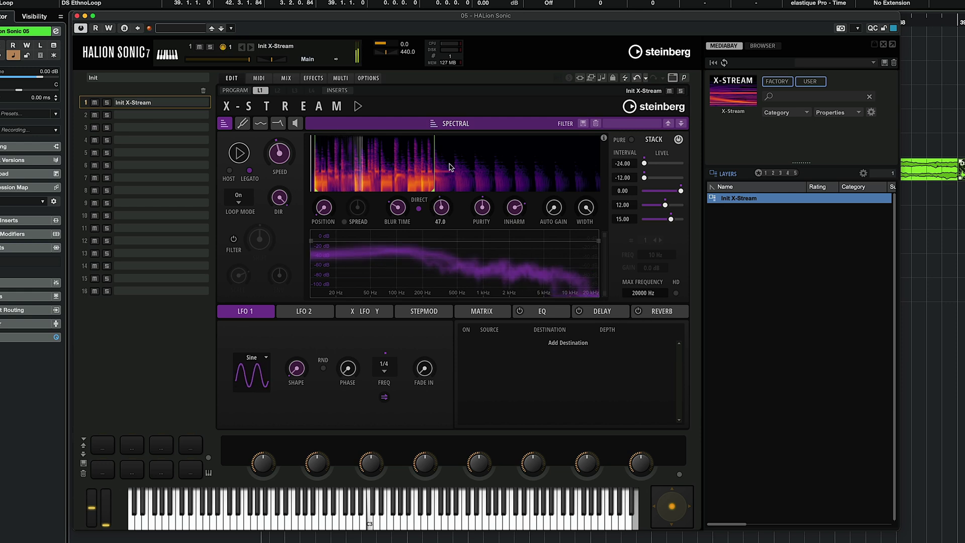
pyautogui.keyDown('super'); pyautogui.click(440, 213); pyautogui.keyUp('super')
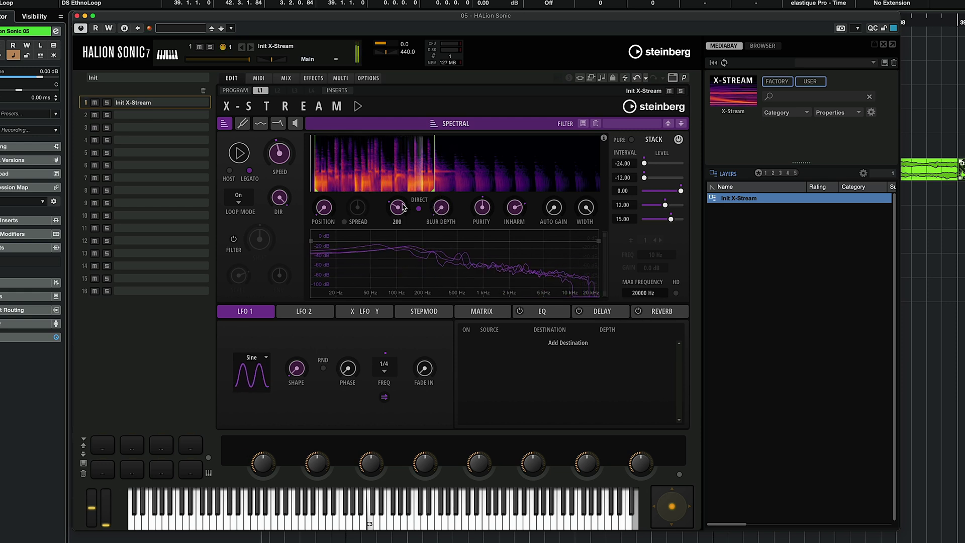
pyautogui.moveTo(403, 206); pyautogui.dragTo(445, 205)
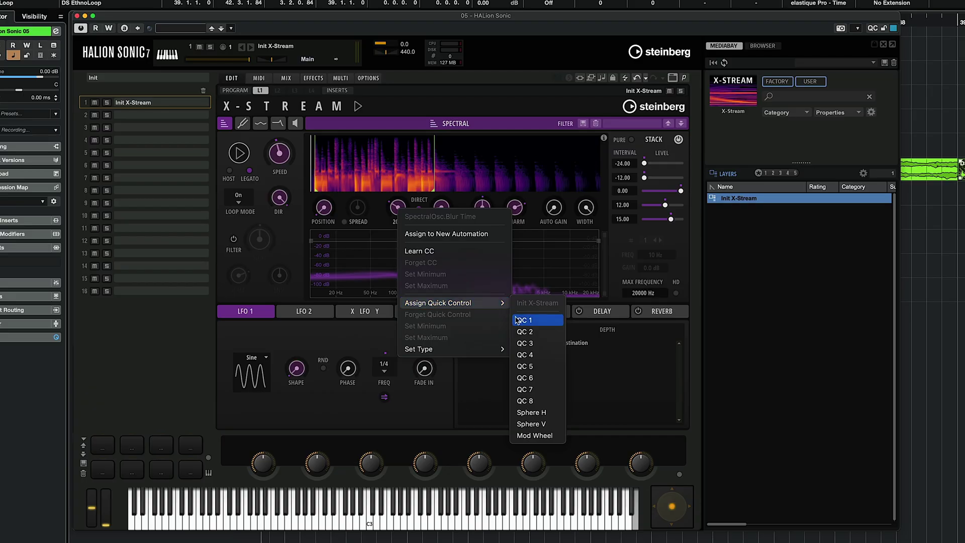
# Step: Assign Blur Time, Blur Depth and Purity to Quick Controls 1, 2 and 3
pyautogui.click(518, 320)
pyautogui.rightClick(437, 209)
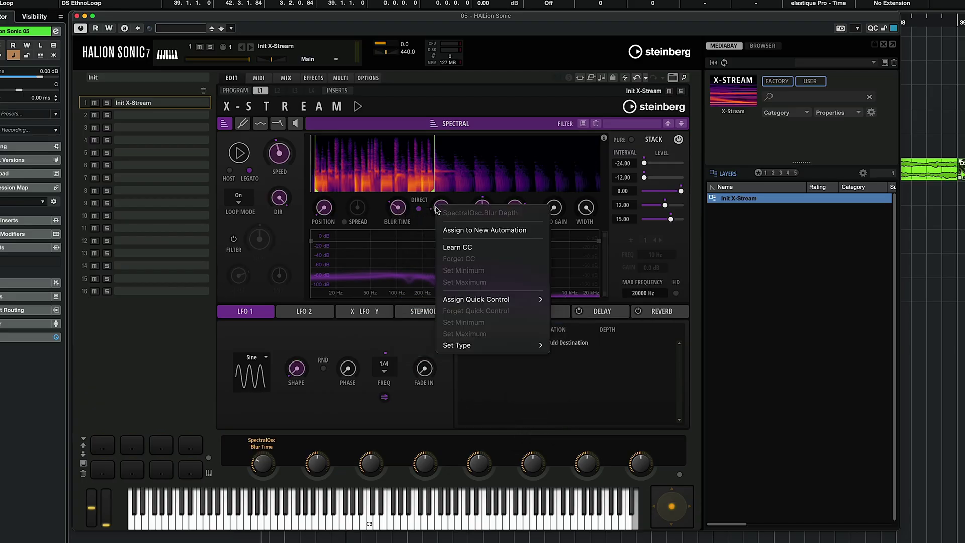
pyautogui.moveTo(492, 299)
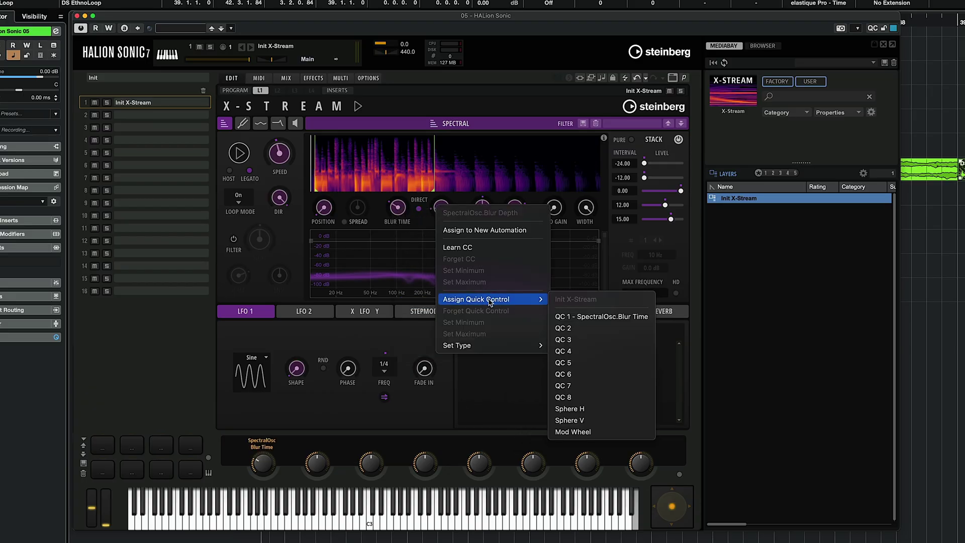
pyautogui.click(575, 330)
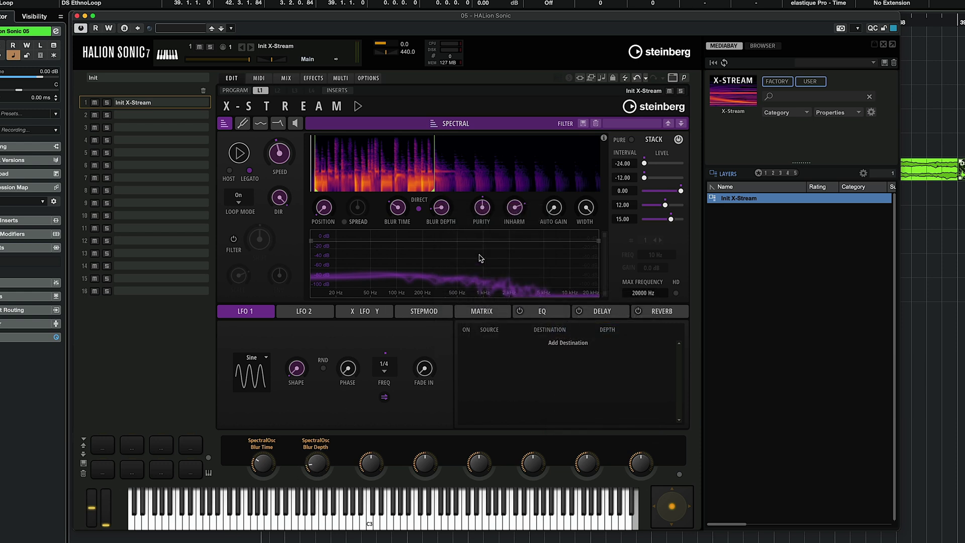
pyautogui.rightClick(481, 210)
pyautogui.moveTo(578, 301)
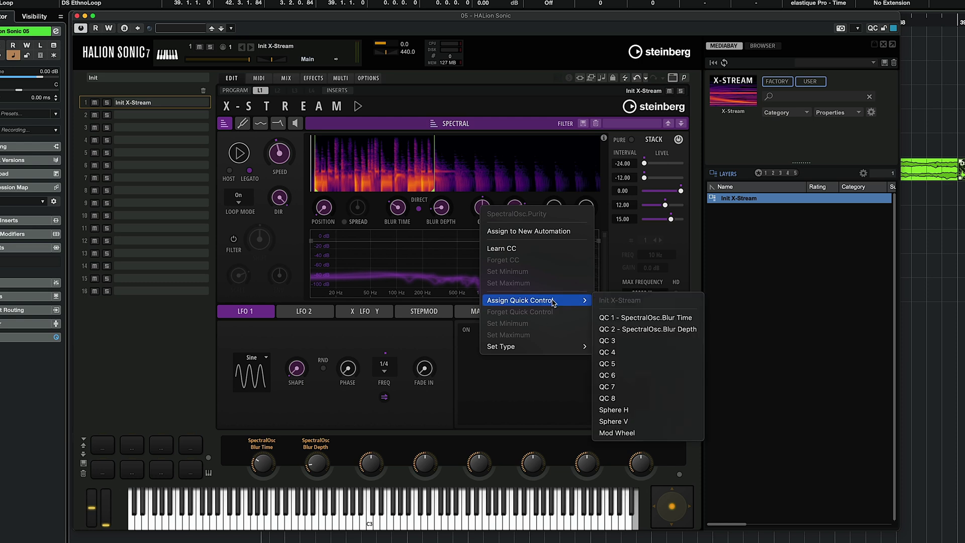
pyautogui.click(606, 342)
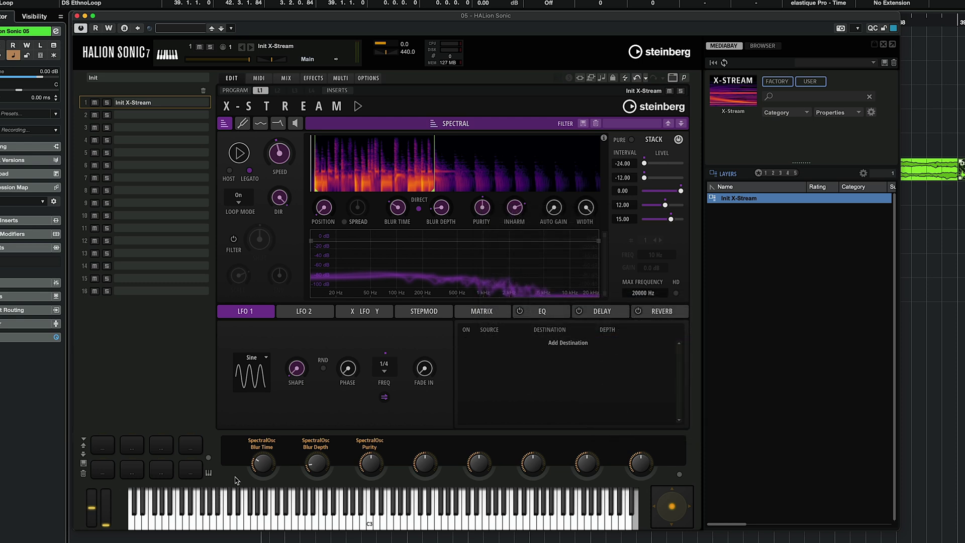
# Step: Set each of the three Quick Controls to Learn CC
pyautogui.rightClick(260, 468)
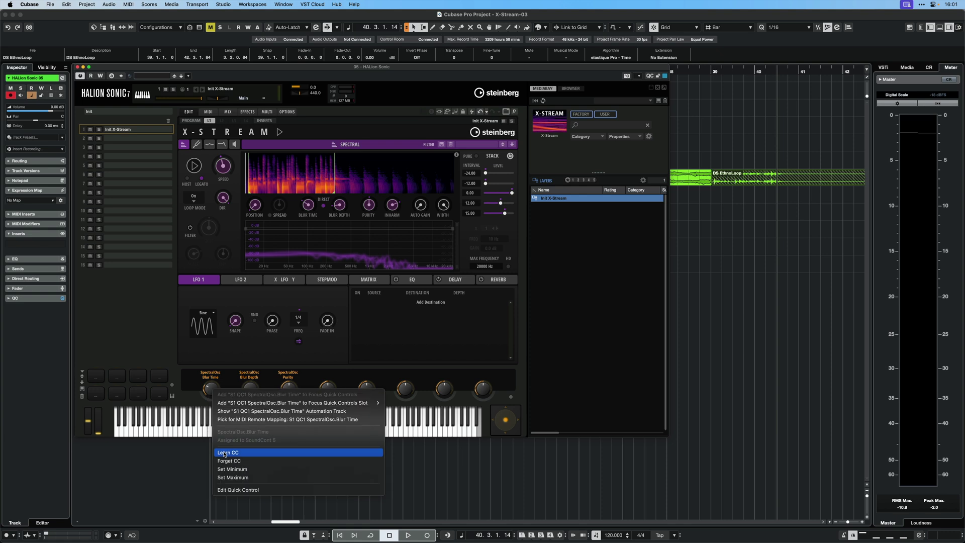
pyautogui.click(224, 453)
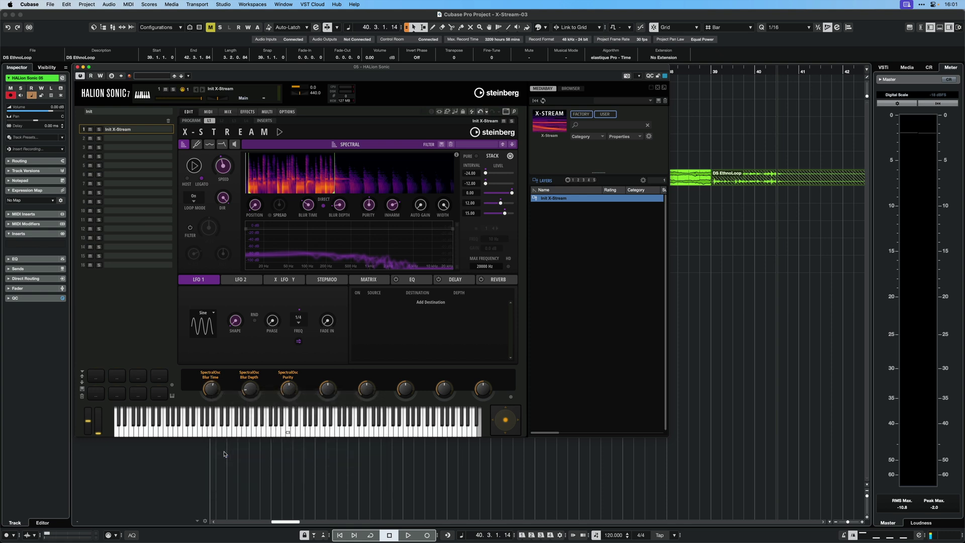
pyautogui.rightClick(251, 398)
pyautogui.click(271, 452)
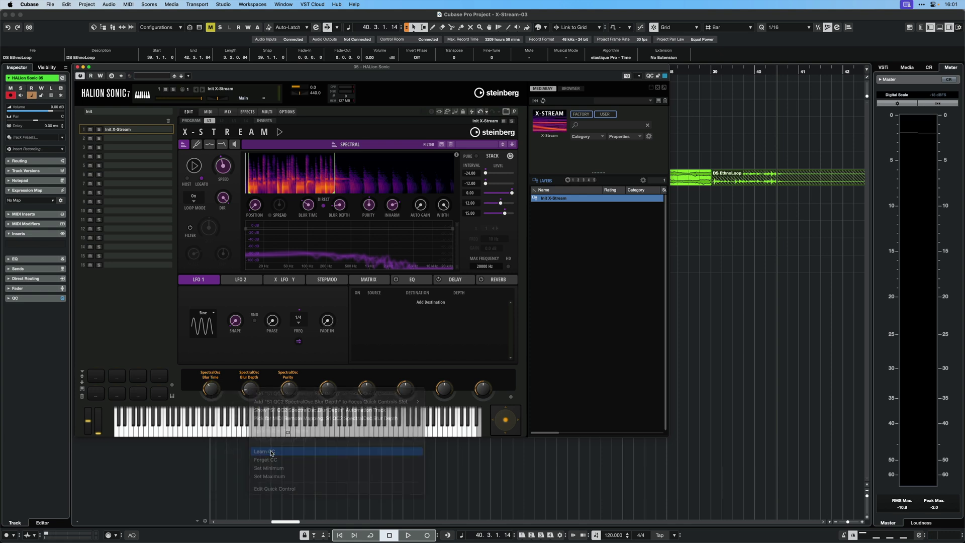
pyautogui.rightClick(292, 390)
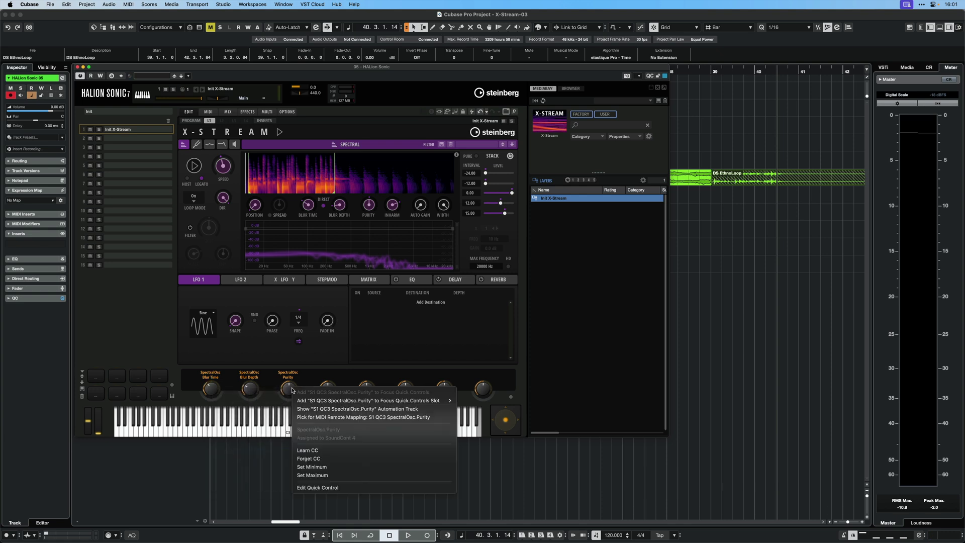
pyautogui.click(311, 453)
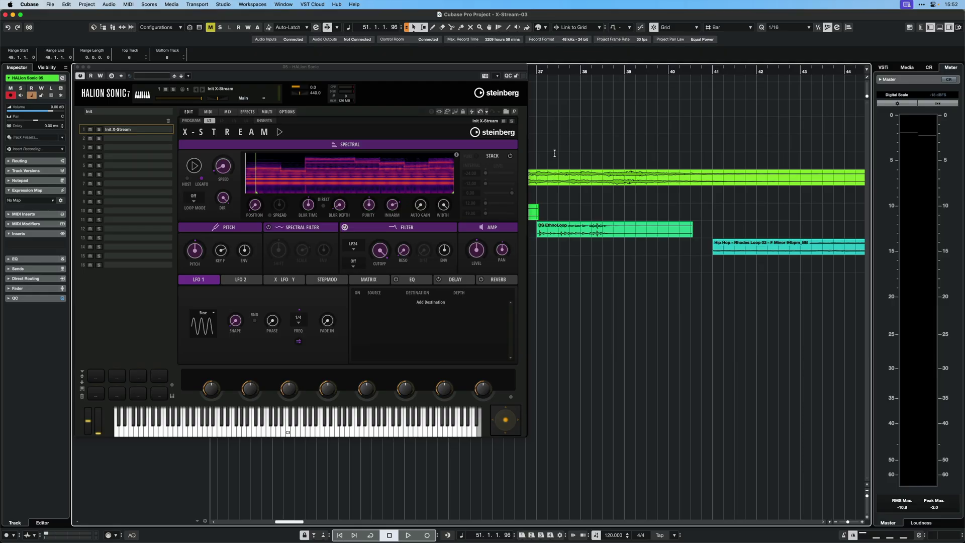
# Step: Move the Hip Hop Rhodes Loop 02 event to the top track at bar 41 and play
pyautogui.click(726, 253)
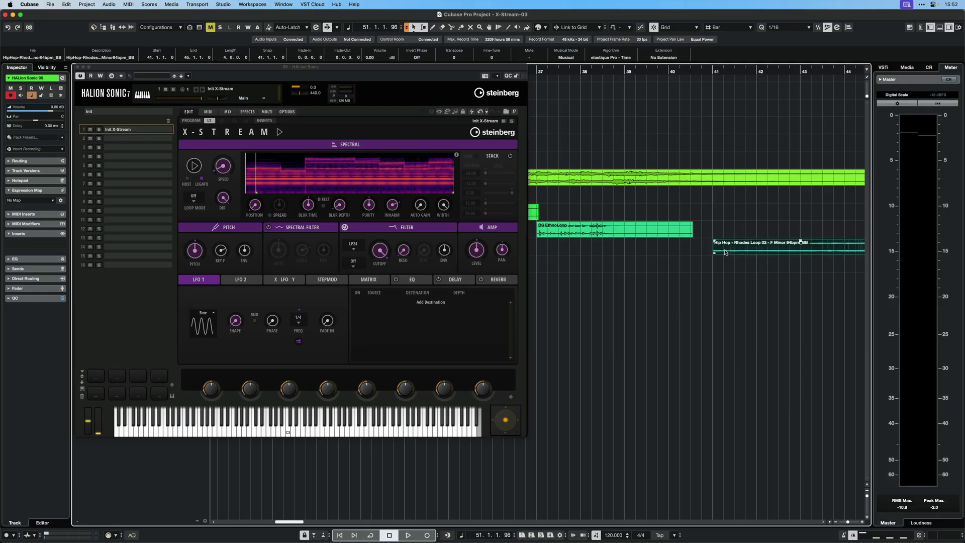
pyautogui.moveTo(726, 247); pyautogui.dragTo(719, 184)
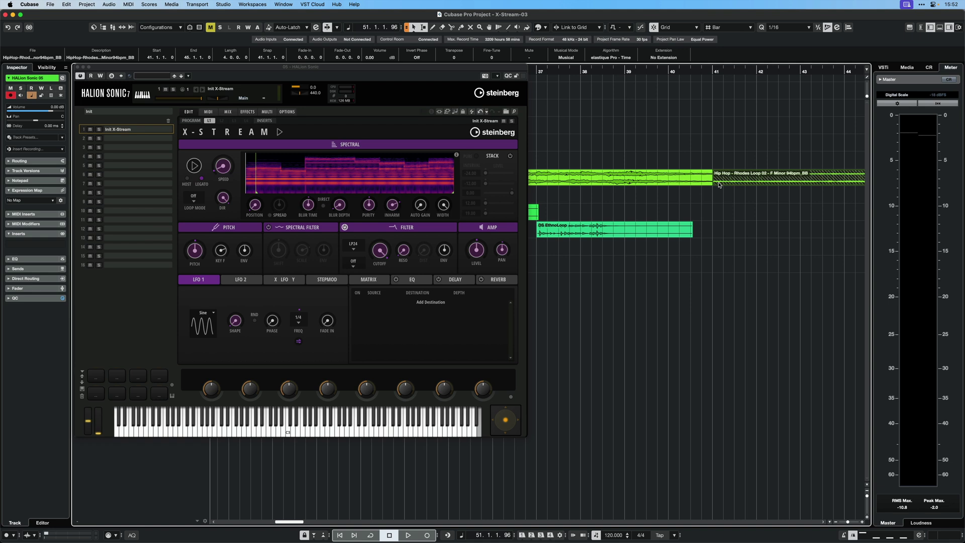
pyautogui.press('space')
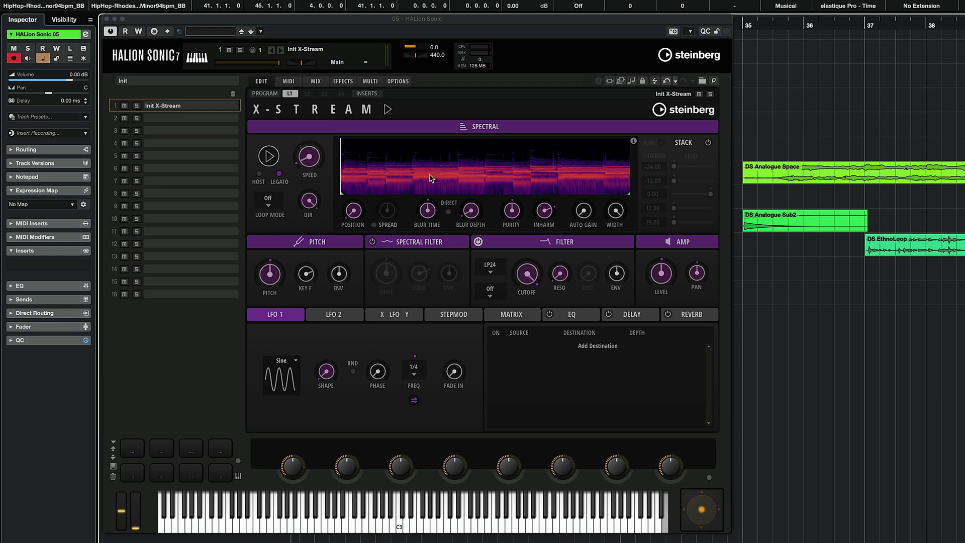
# Step: Slow the Rhodes spectrum's playback speed from 39.6 down to around 2
pyautogui.click(304, 157)
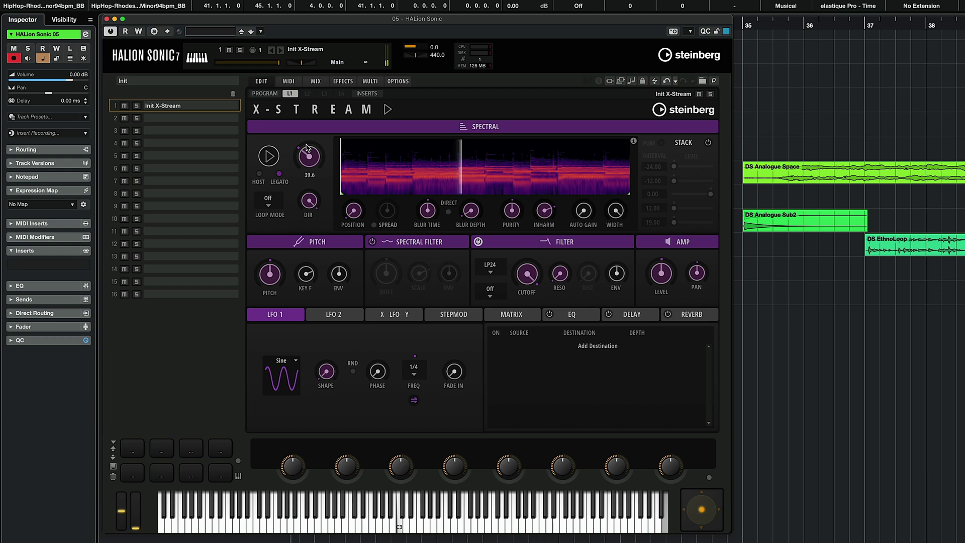
pyautogui.moveTo(306, 146); pyautogui.dragTo(310, 173)
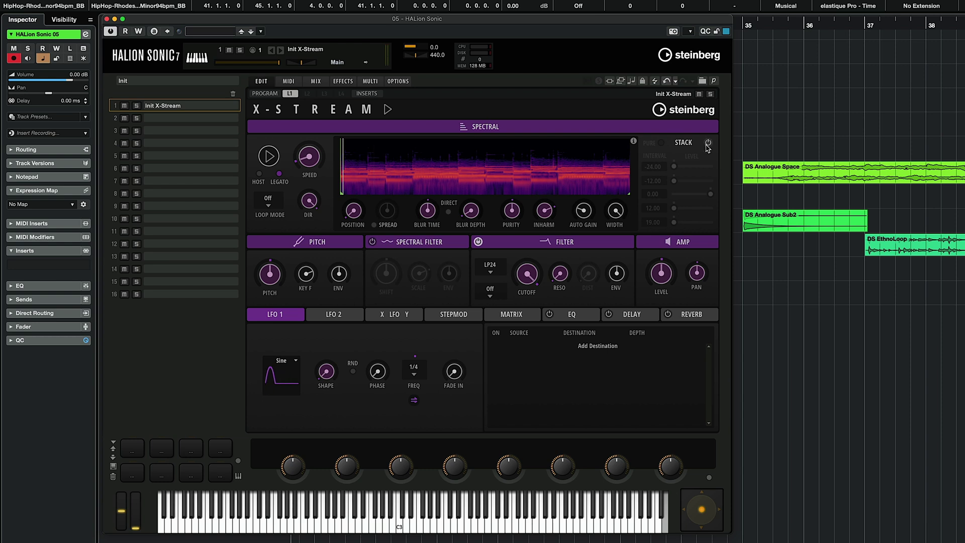
# Step: Enable Stack, raise the -24 voice to 61.4 and adjust the 19.00 voice level
pyautogui.click(709, 142)
pyautogui.moveTo(671, 158); pyautogui.dragTo(706, 159)
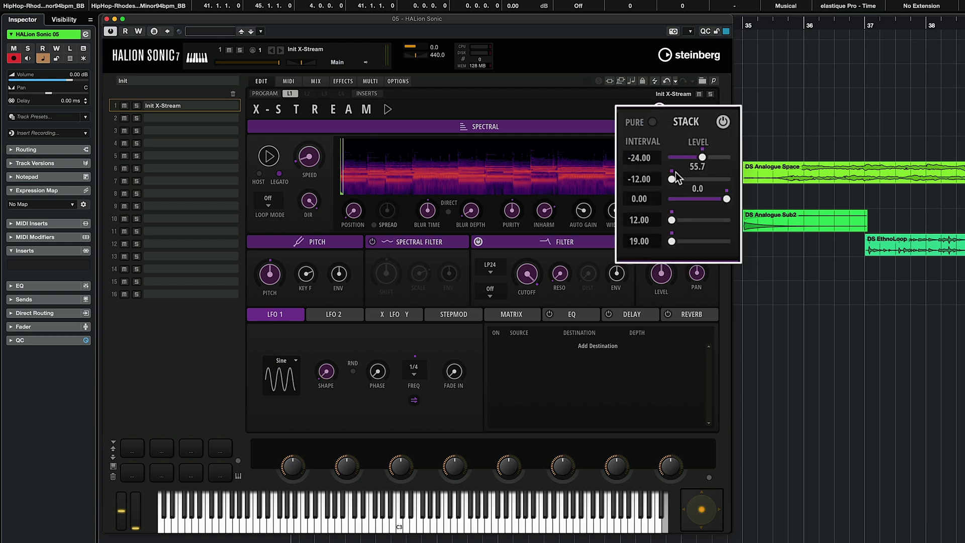
pyautogui.click(673, 240)
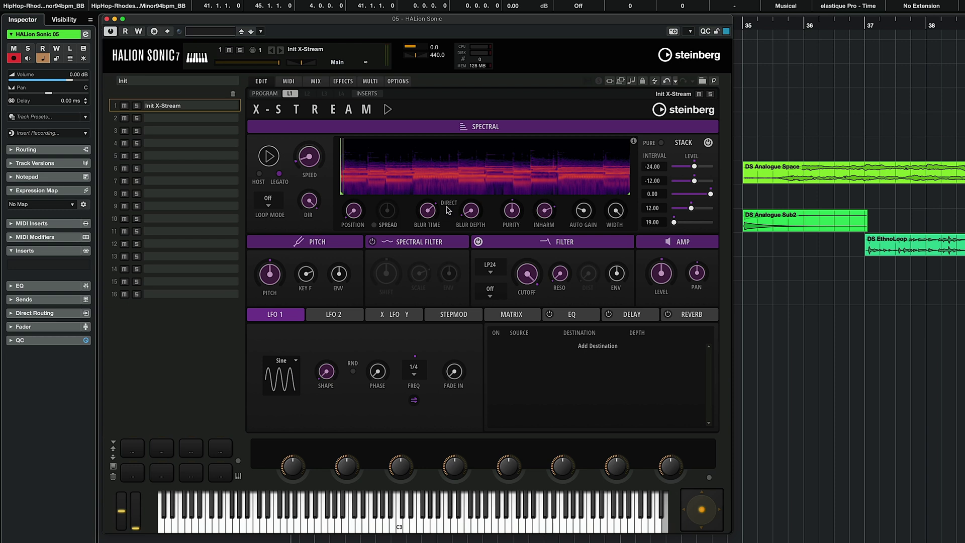
pyautogui.click(448, 210)
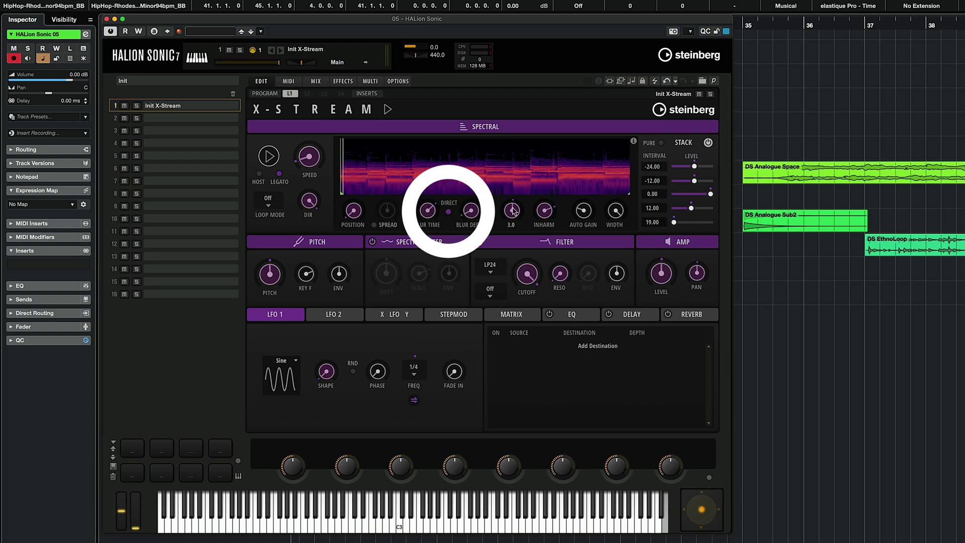
# Step: Raise Purity from -50.0 to 34.0 and jump to a later point in the Rhodes spectrum
pyautogui.moveTo(510, 235)
pyautogui.moveTo(510, 235)
pyautogui.mouseDown()
pyautogui.moveTo(514, 195)
pyautogui.moveTo(513, 234)
pyautogui.moveTo(514, 219)
pyautogui.mouseUp()
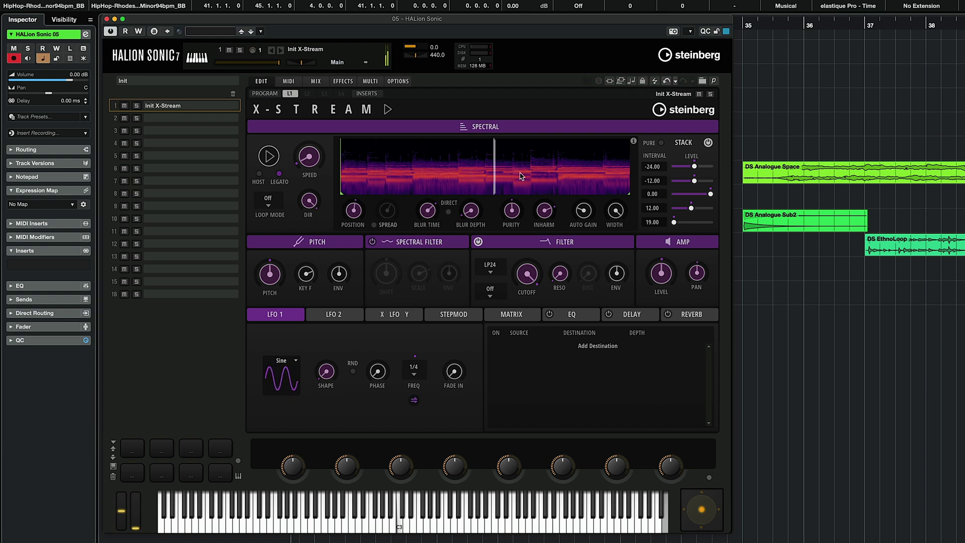
pyautogui.click(573, 175)
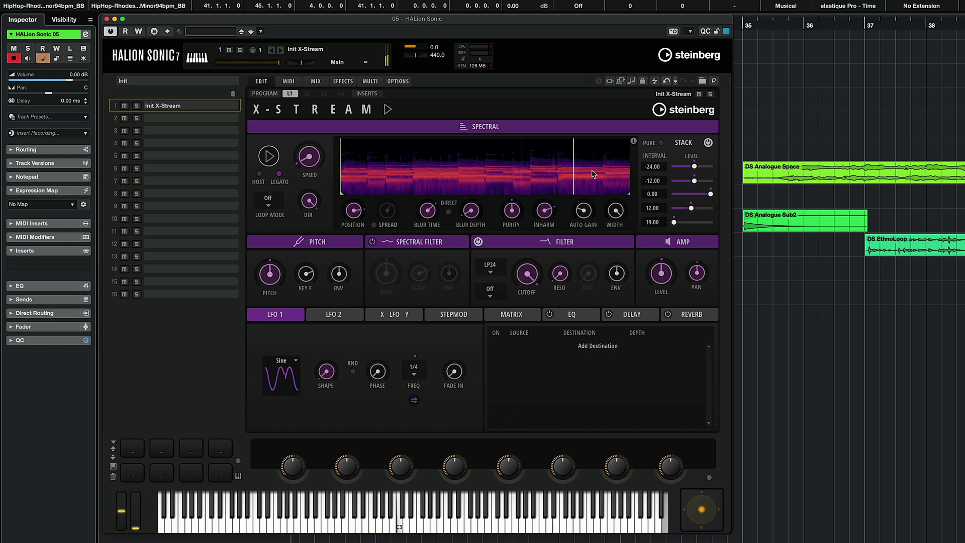